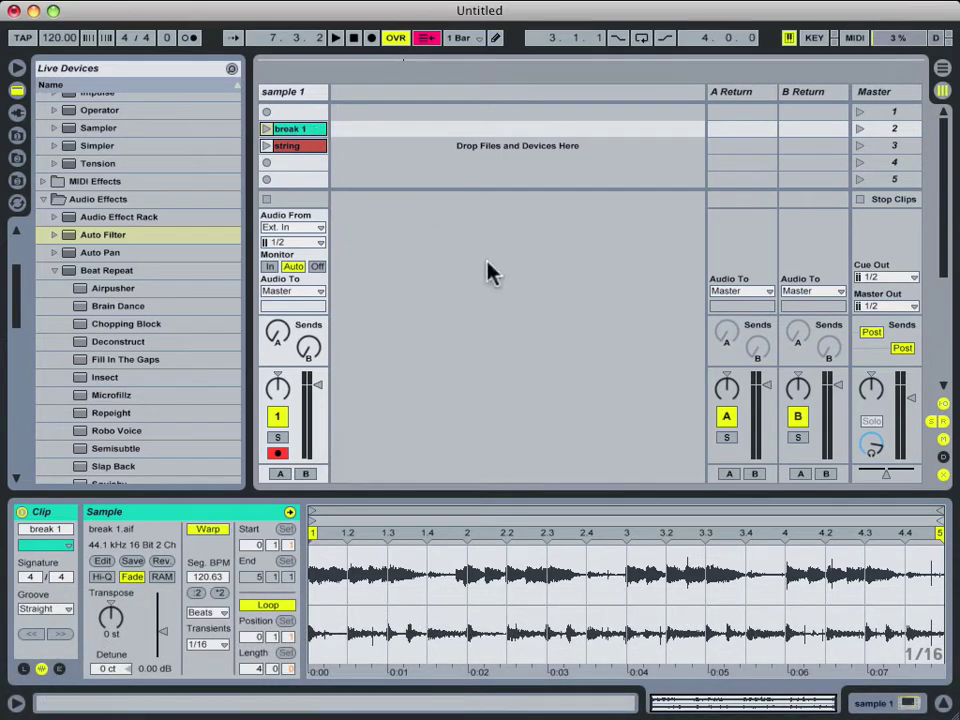
Step: Open the context menu for the 'break 1' clip on the sample 1 track
{"action": "left_click", "coordinate": [566, 17]}
{"action": "right_click", "coordinate": [305, 130]}
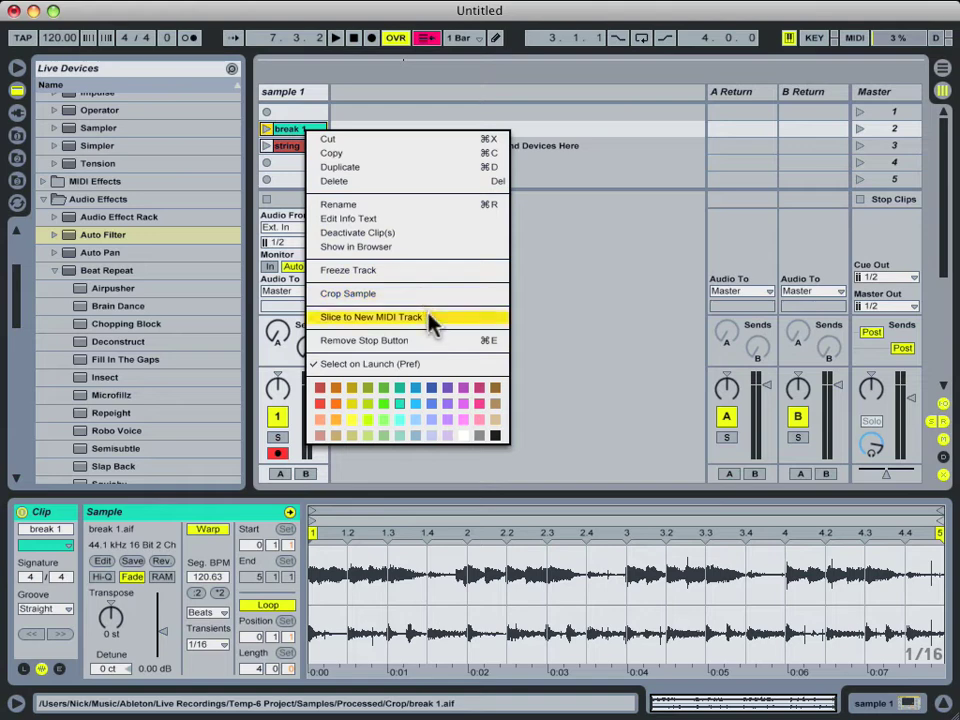
Step: Choose Slice to New MIDI Track for 'break 1', keeping one slice per 1/2 Note (9 slices)
{"action": "left_click", "coordinate": [431, 318]}
{"action": "left_click_drag", "start_coordinate": [433, 382], "coordinate": [500, 80]}
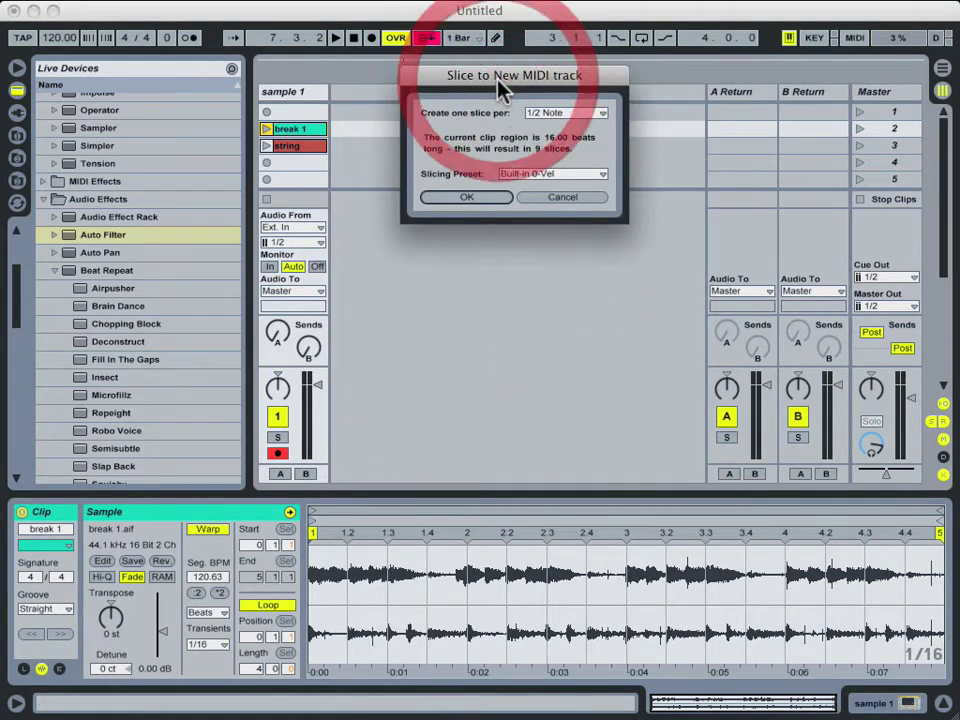
{"action": "left_click", "coordinate": [553, 112]}
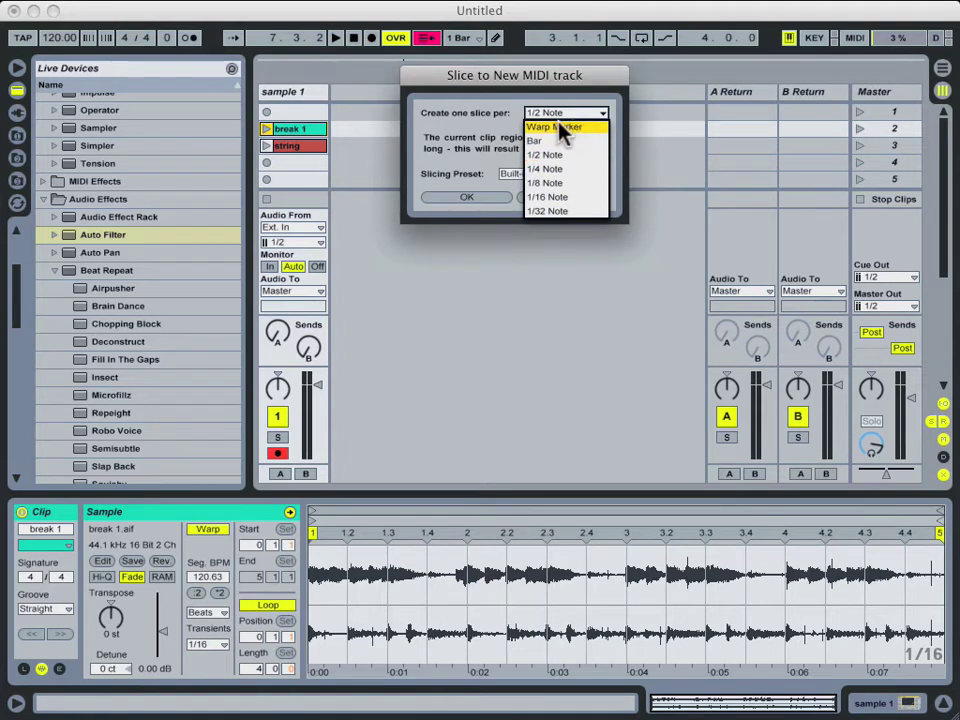
{"action": "left_click", "coordinate": [489, 73]}
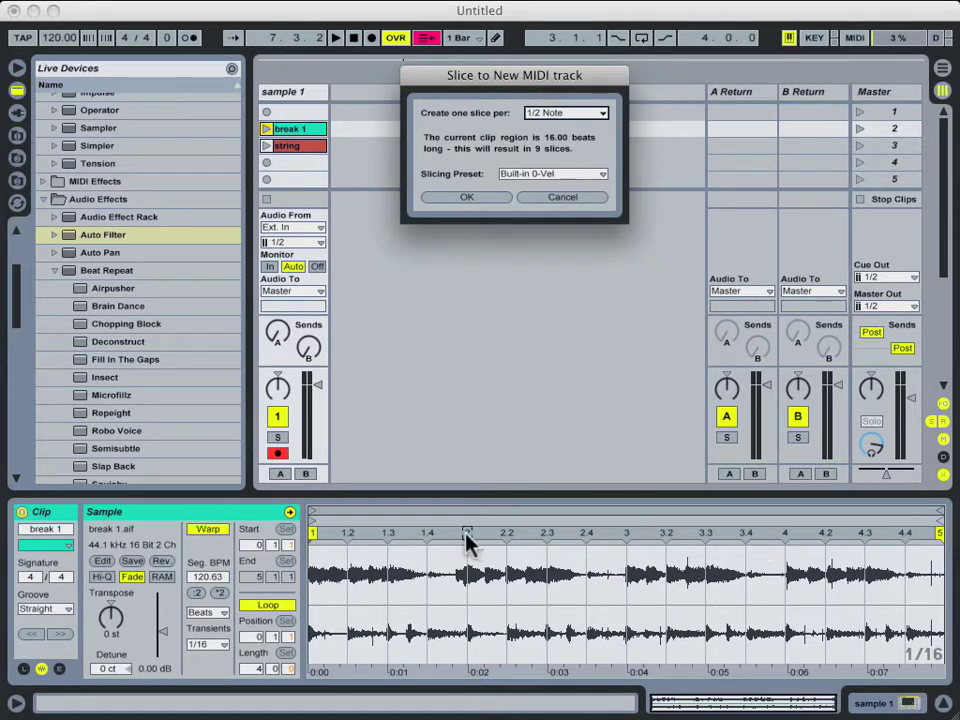
{"action": "left_click", "coordinate": [550, 112]}
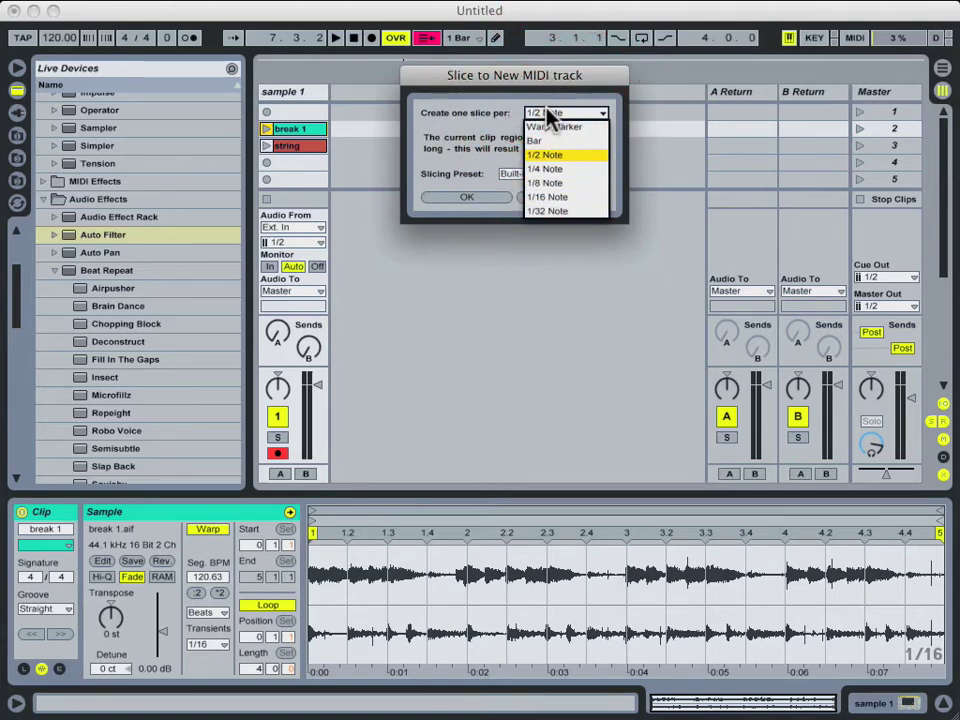
{"action": "left_click", "coordinate": [550, 112]}
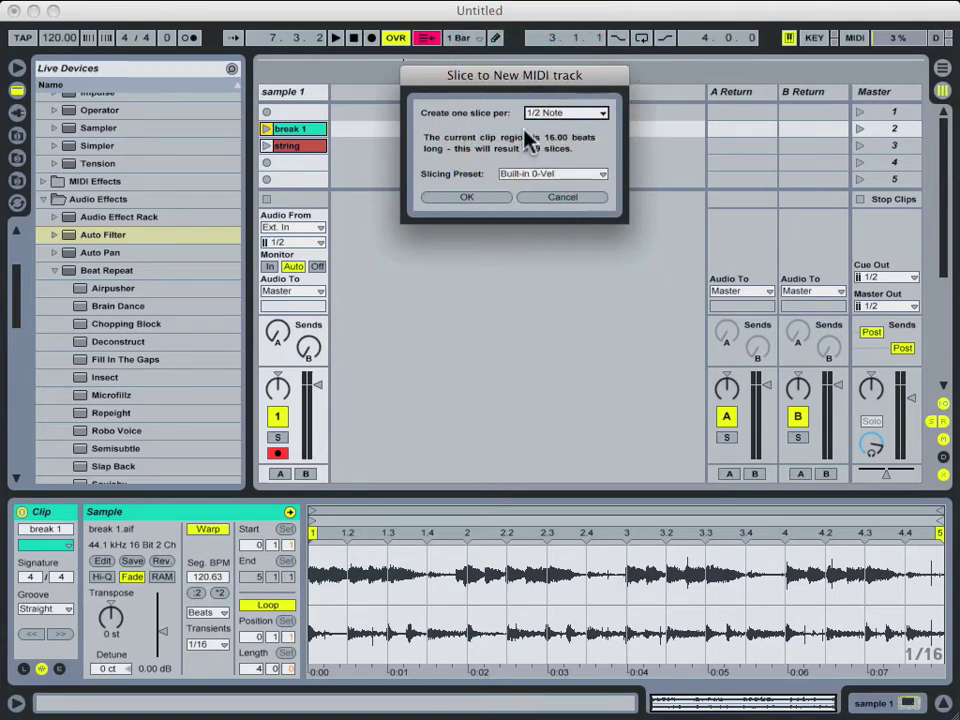
{"action": "key", "text": "Tab"}
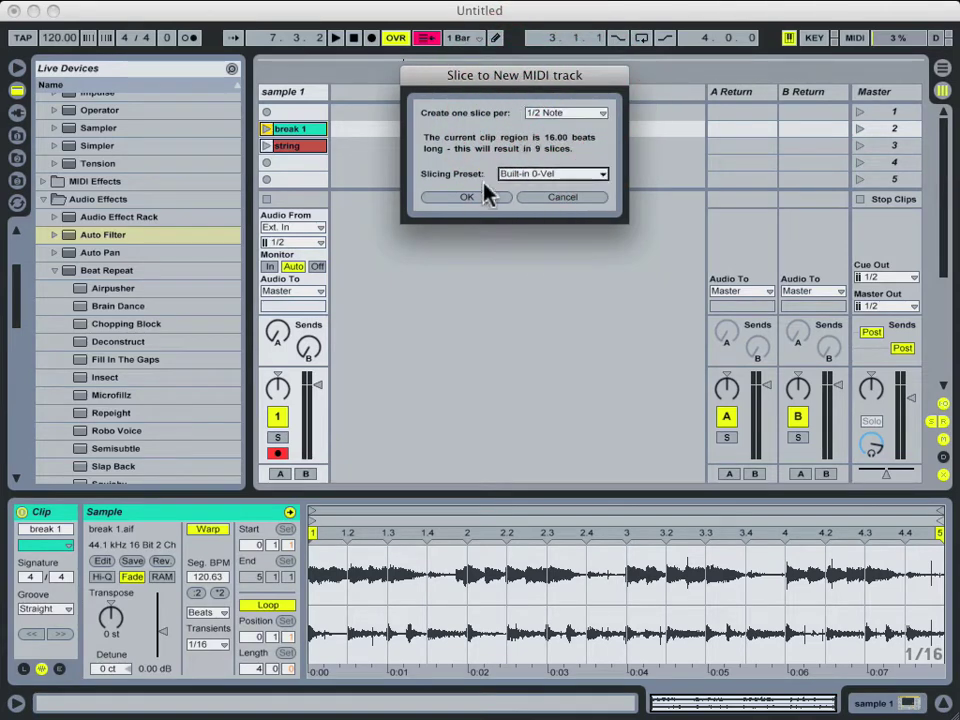
{"action": "left_click", "coordinate": [541, 176]}
{"action": "left_click", "coordinate": [540, 180]}
{"action": "left_click", "coordinate": [540, 178]}
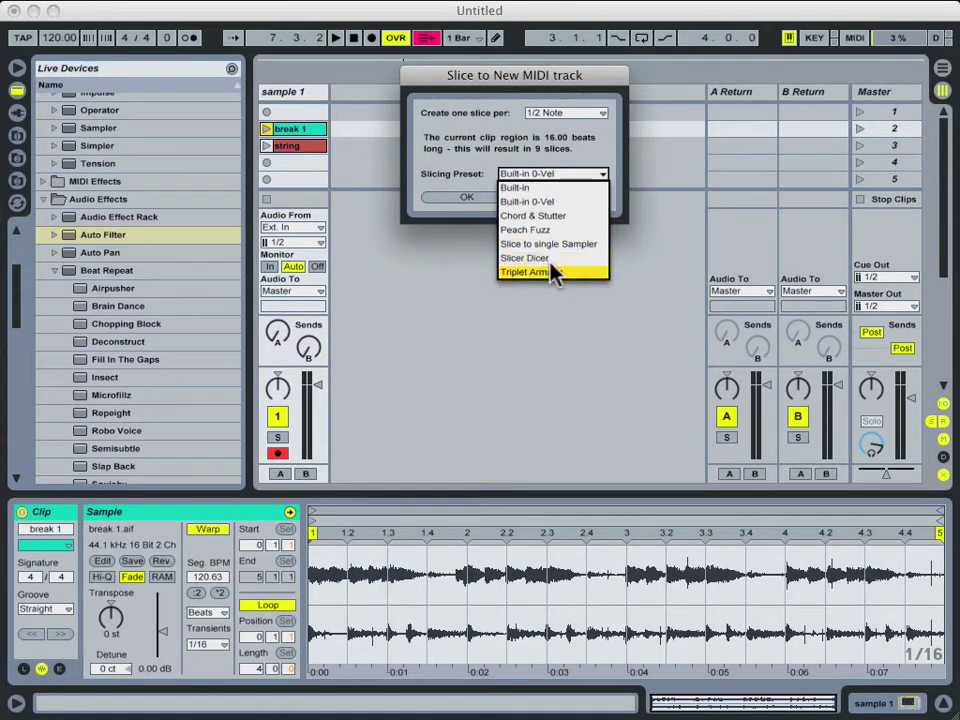
{"action": "left_click", "coordinate": [563, 203]}
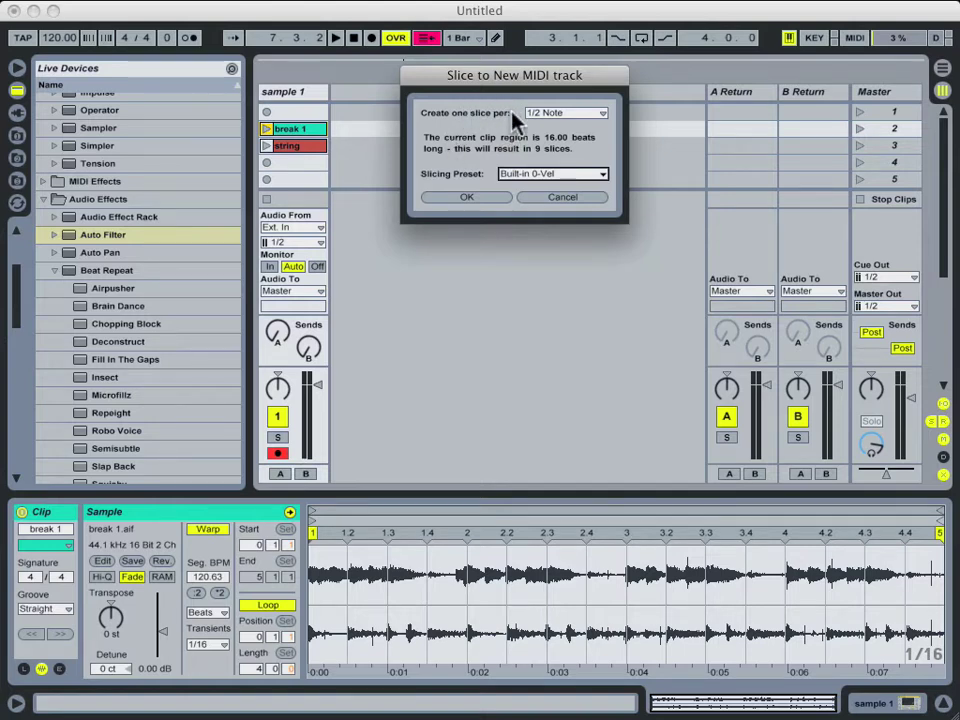
{"action": "left_click", "coordinate": [548, 176]}
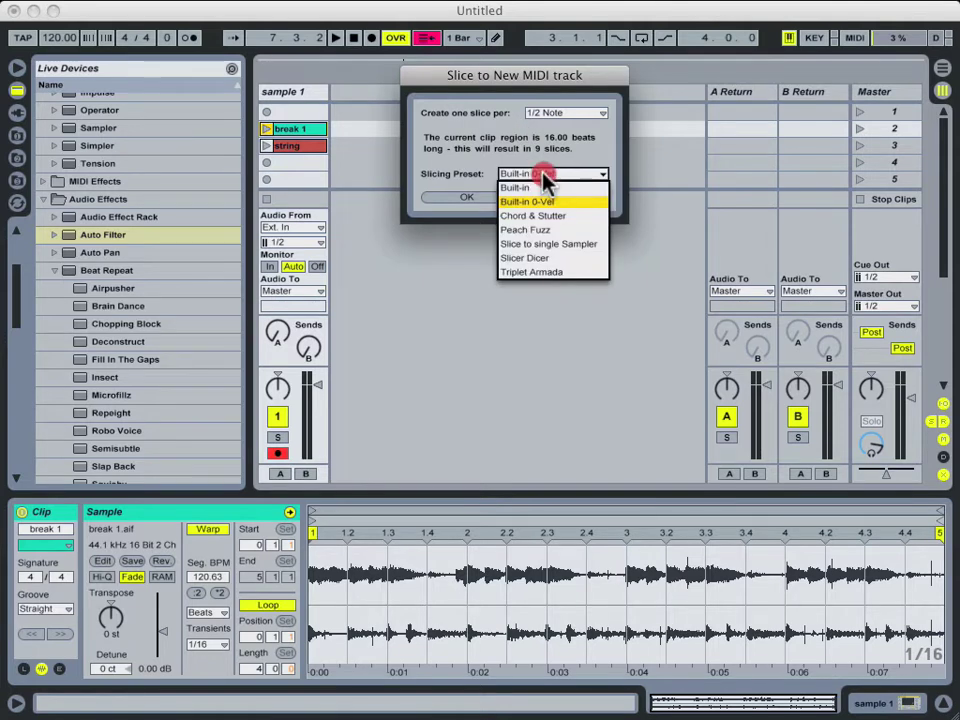
{"action": "left_click", "coordinate": [548, 176]}
{"action": "left_click", "coordinate": [550, 178]}
{"action": "left_click", "coordinate": [548, 204]}
{"action": "left_click", "coordinate": [496, 152]}
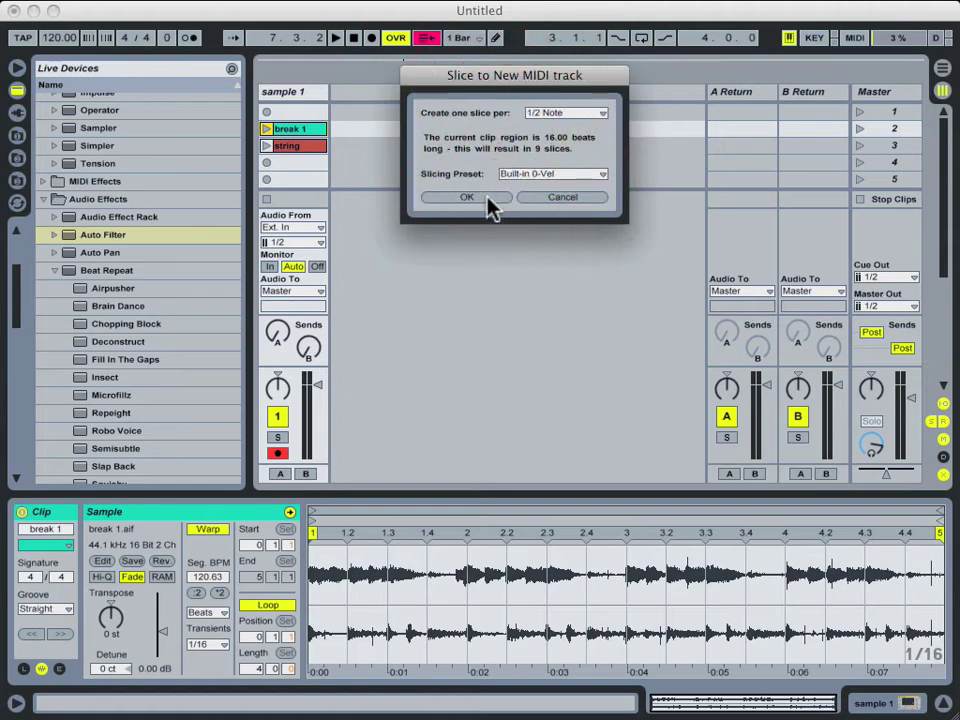
{"action": "left_click", "coordinate": [489, 203]}
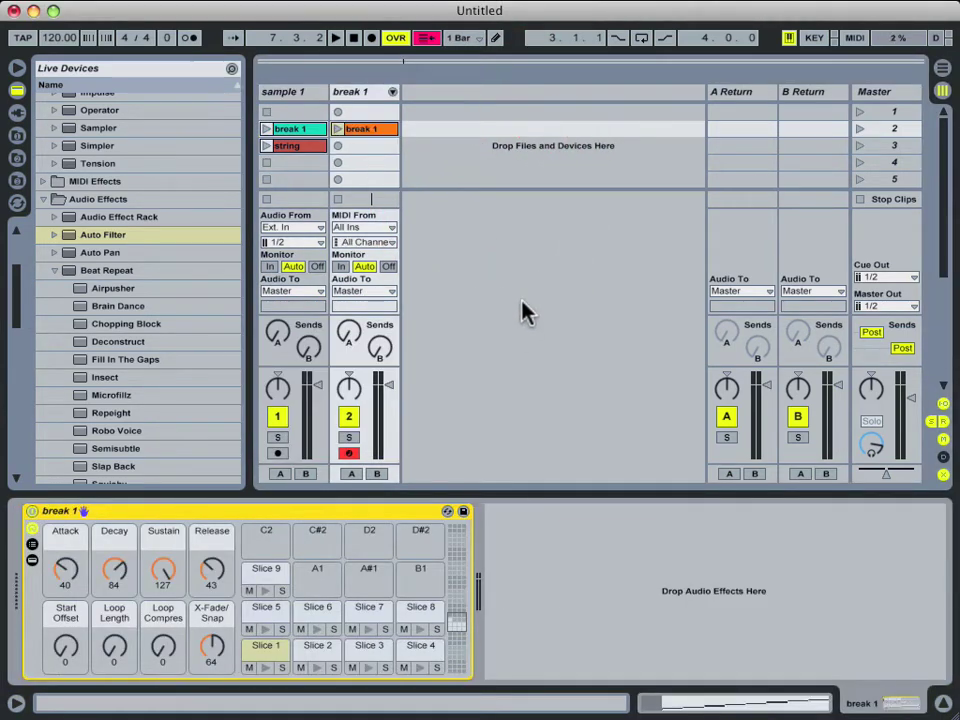
Step: Show the new 'break 1' MIDI clip's notes, play it through the slices, then stop playback
{"action": "double_click", "coordinate": [370, 129]}
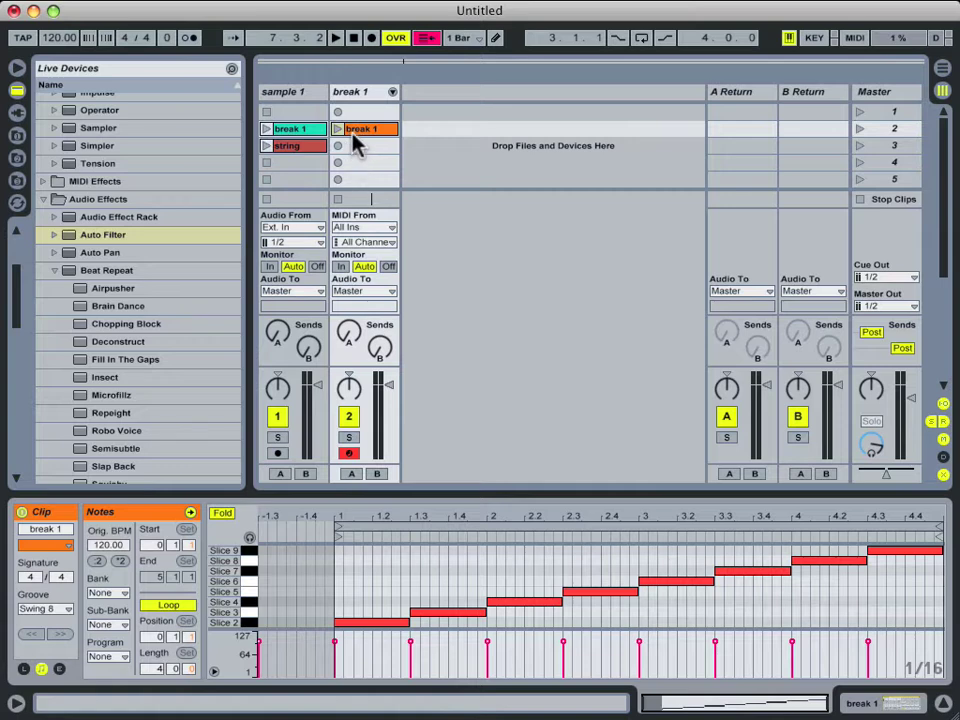
{"action": "left_click", "coordinate": [337, 130]}
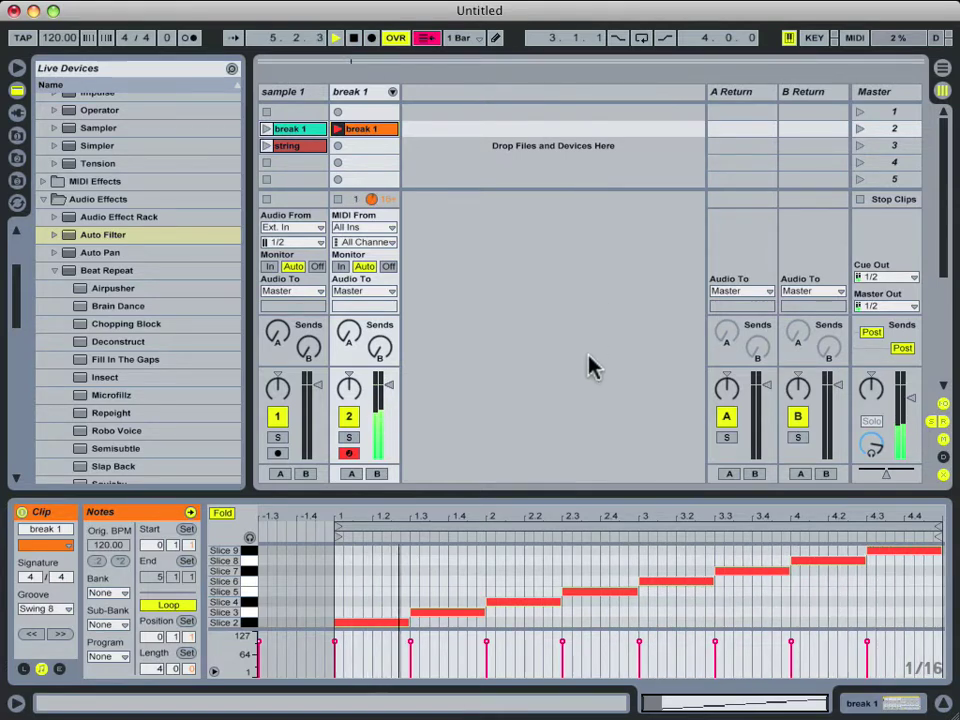
{"action": "key", "text": "space"}
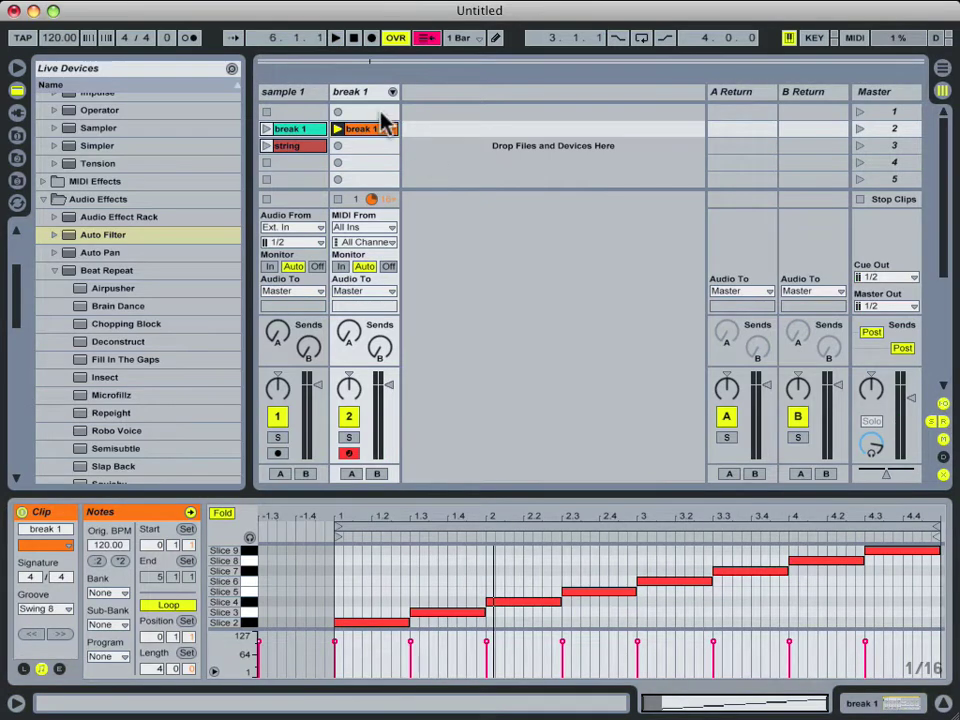
Step: Show the break 1 Drum Rack's Slice 1 sample, then audition Slice 2 from the note editor
{"action": "left_click", "coordinate": [371, 95]}
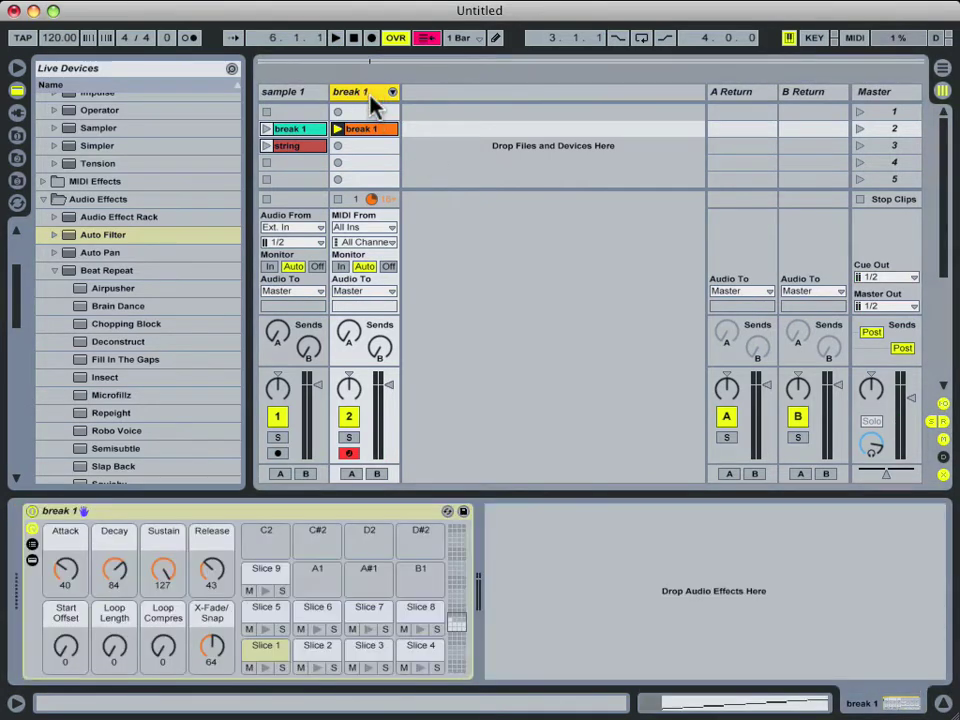
{"action": "left_click", "coordinate": [263, 648]}
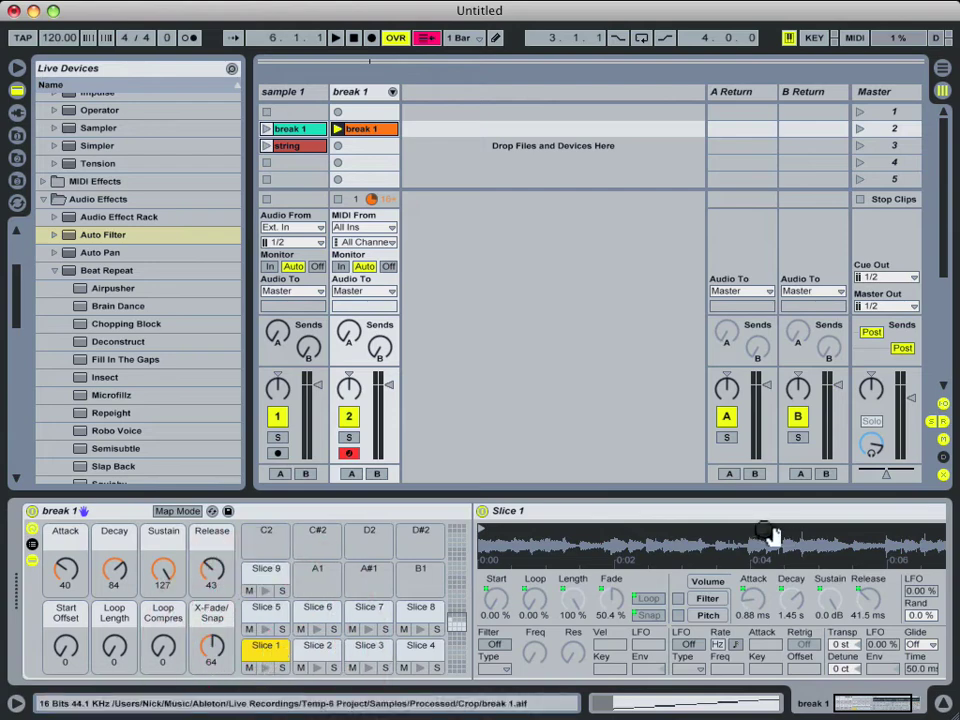
{"action": "left_click", "coordinate": [886, 705]}
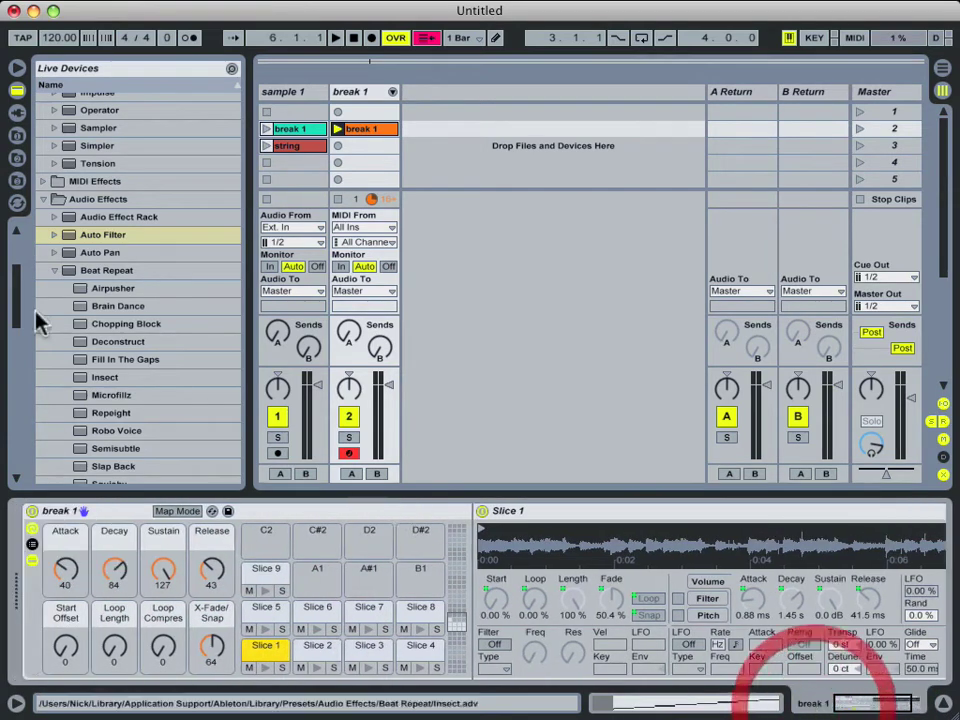
{"action": "left_click", "coordinate": [362, 129]}
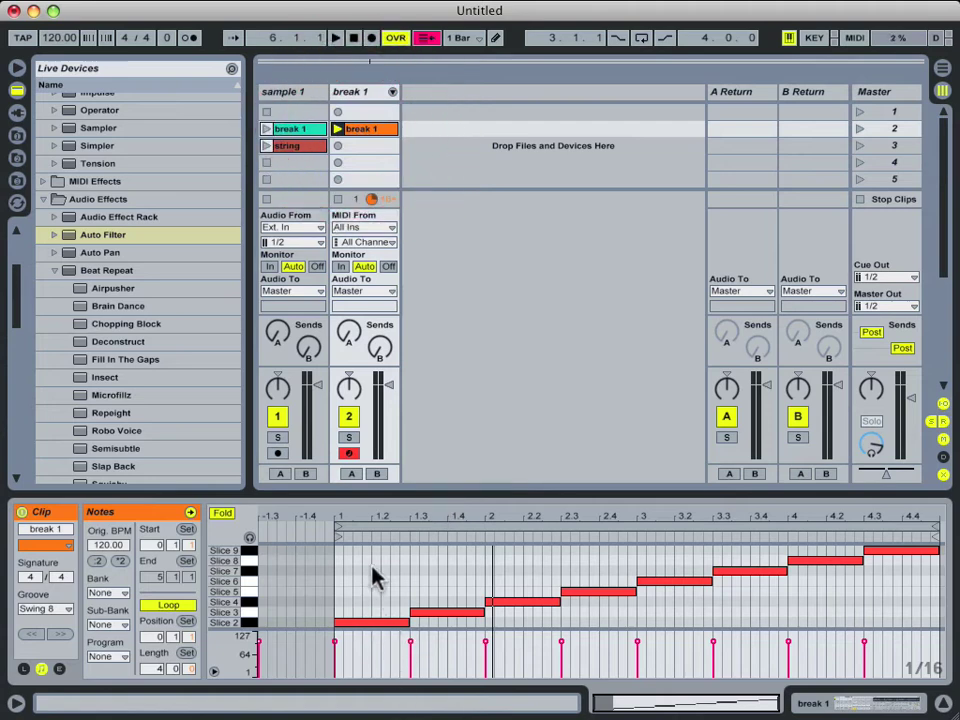
{"action": "left_click", "coordinate": [237, 622]}
Step: Switch to Arrangement and back, then view the Slice 1 and Slice 2 pads' Simpler settings
{"action": "left_click", "coordinate": [943, 67]}
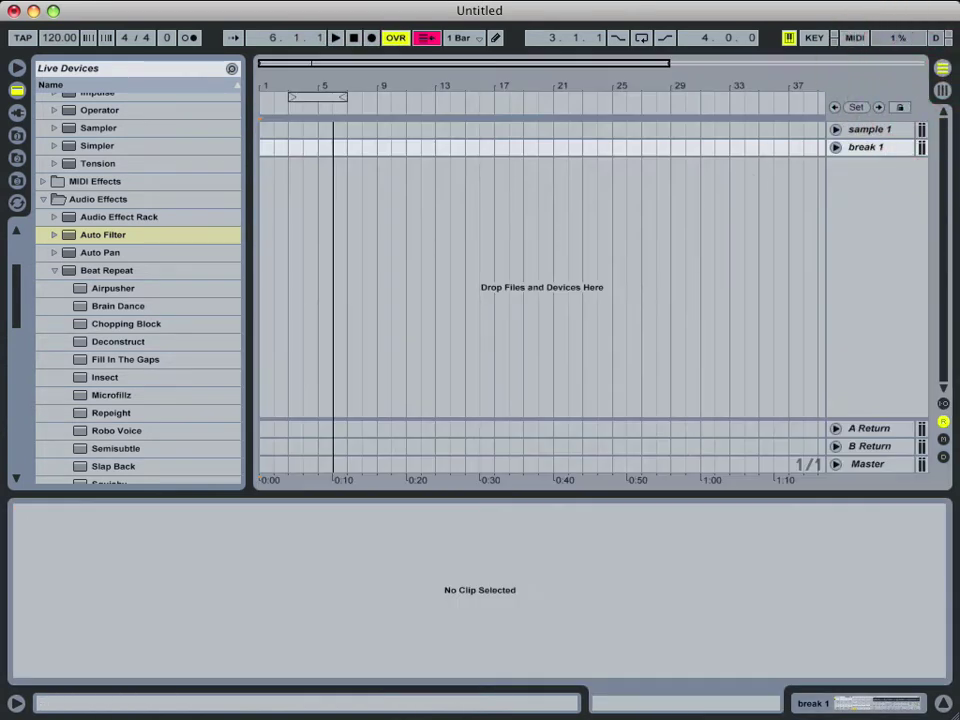
{"action": "left_click", "coordinate": [943, 93]}
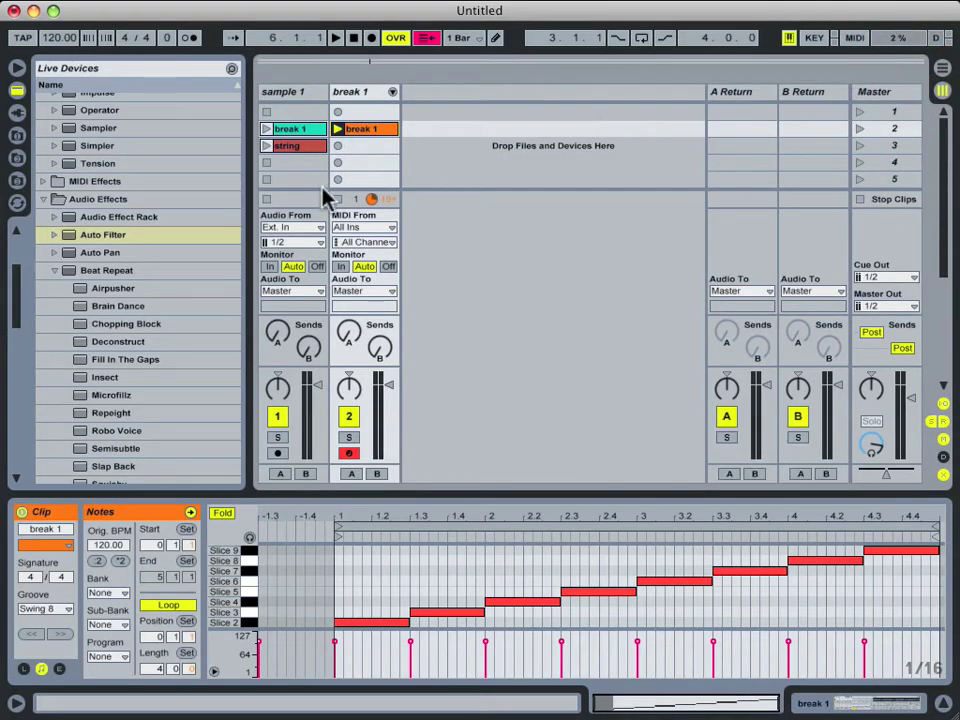
{"action": "left_click", "coordinate": [368, 93]}
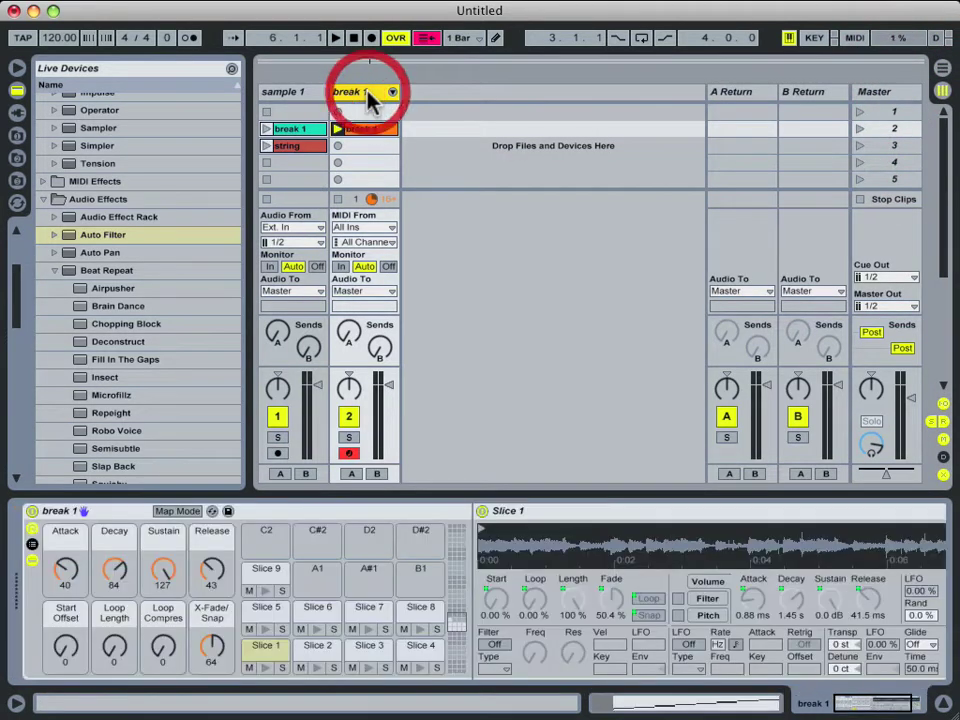
{"action": "left_click", "coordinate": [258, 654]}
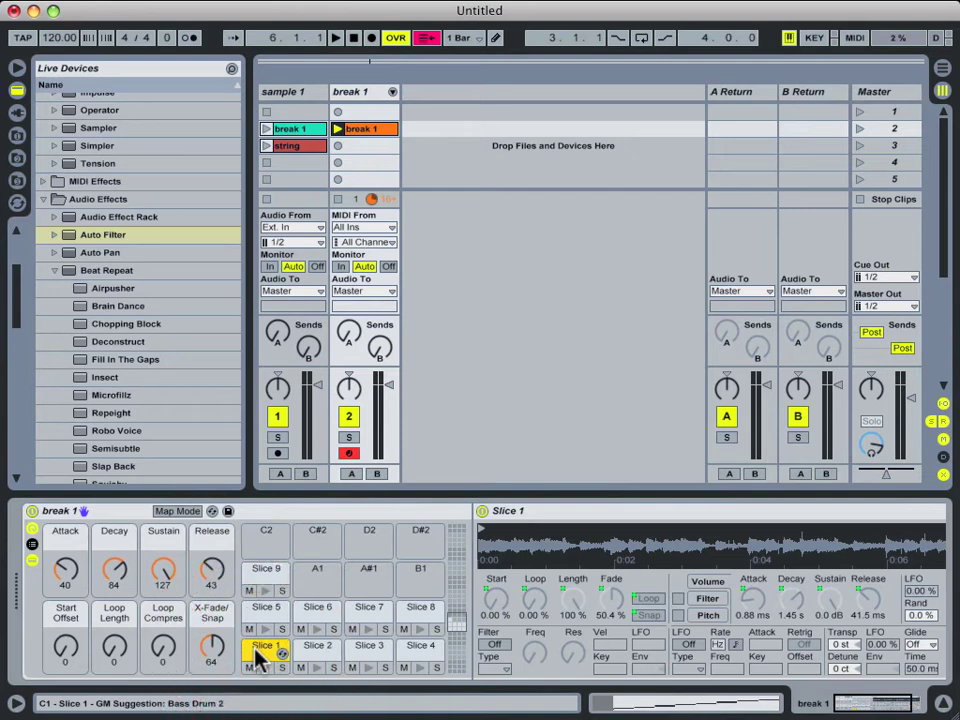
{"action": "left_click", "coordinate": [306, 648]}
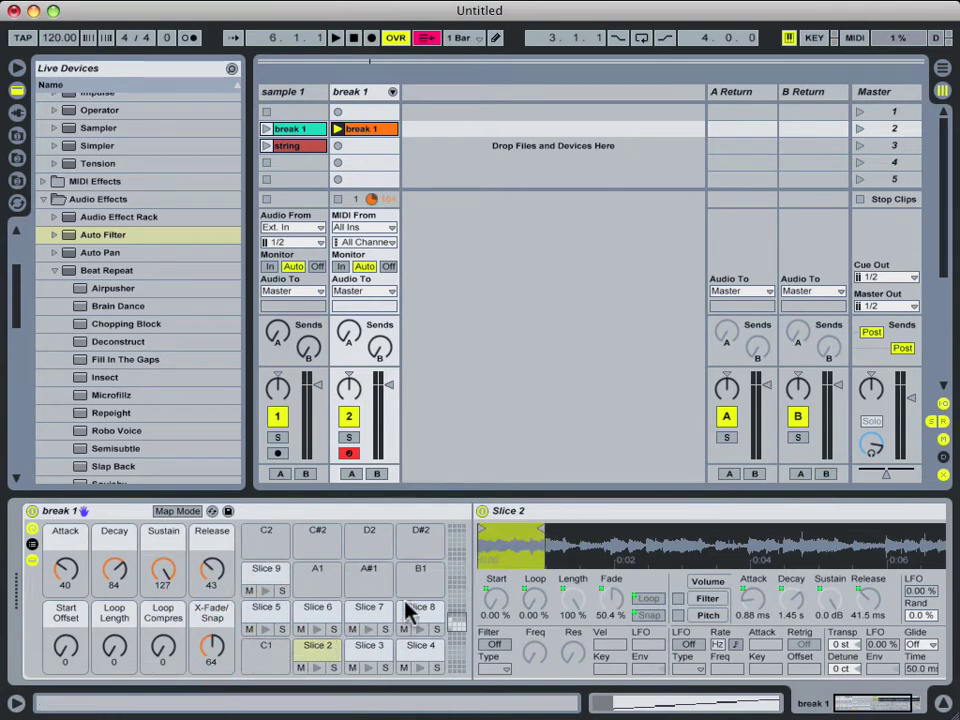
{"action": "left_click", "coordinate": [369, 92]}
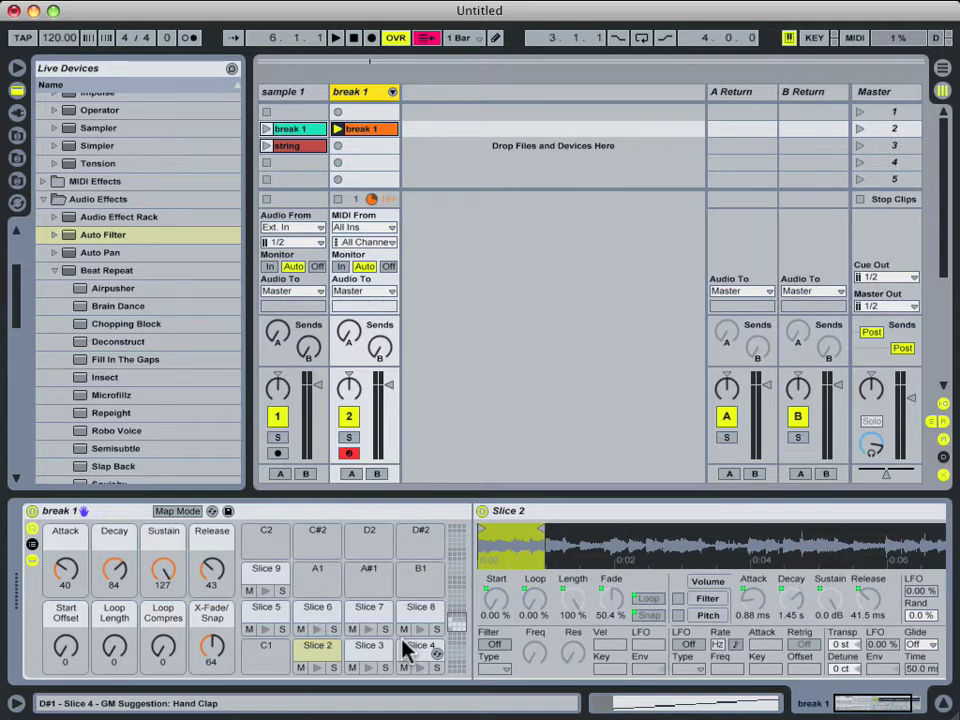
Step: Trigger Slices 4, 8, 6 and 5 from the computer keyboard, then select the Slice 2 sampler
{"action": "key", "text": "e"}
{"action": "key", "text": "g"}
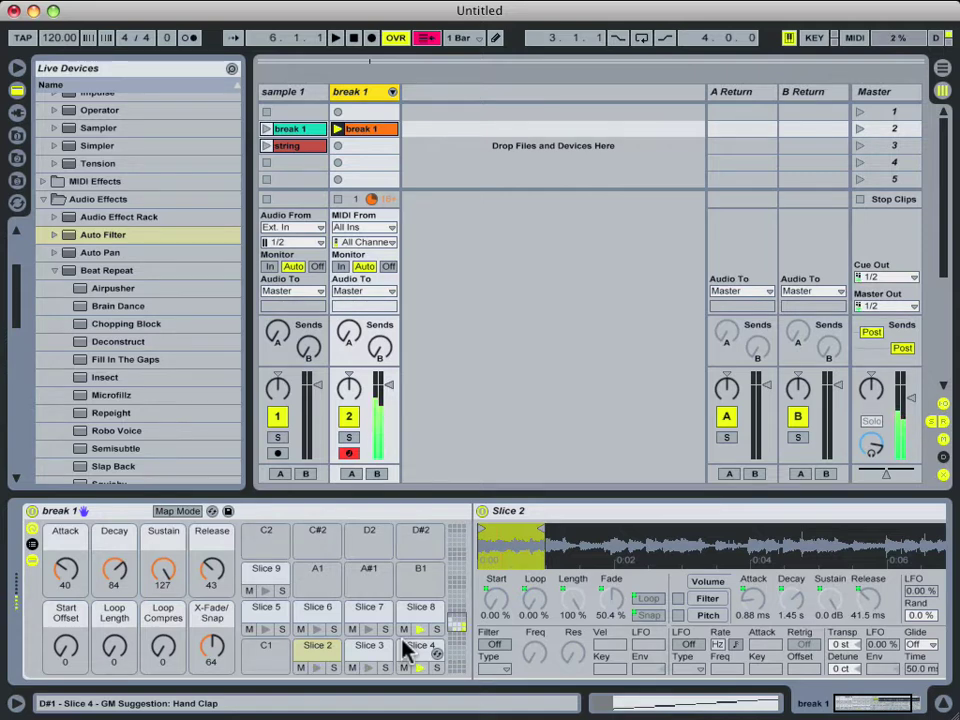
{"action": "key", "text": "f"}
{"action": "key", "text": "d"}
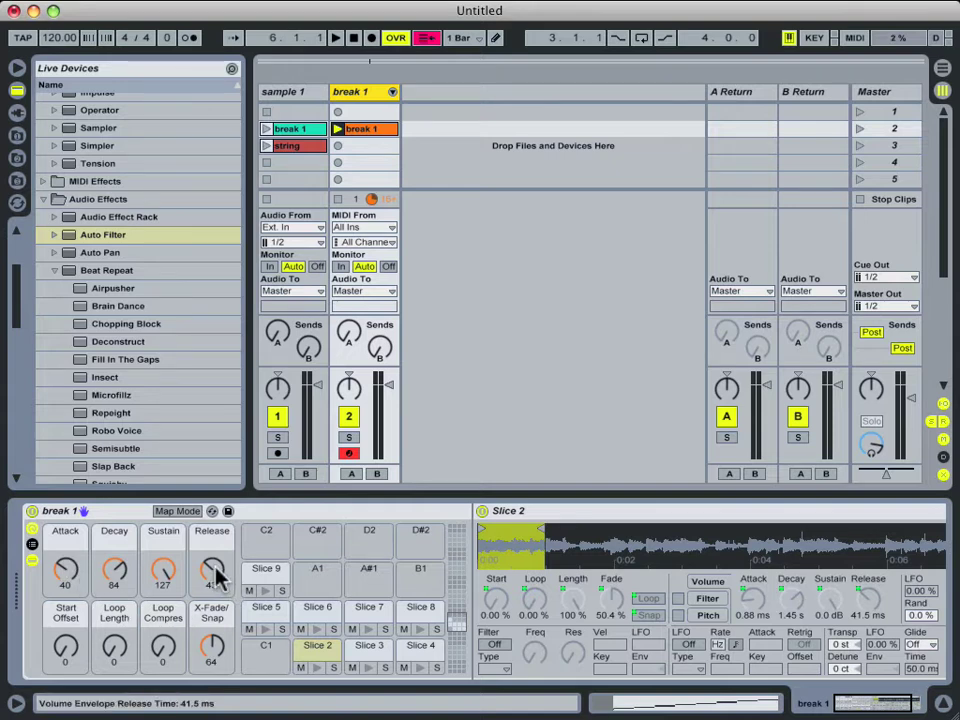
{"action": "left_click", "coordinate": [565, 520]}
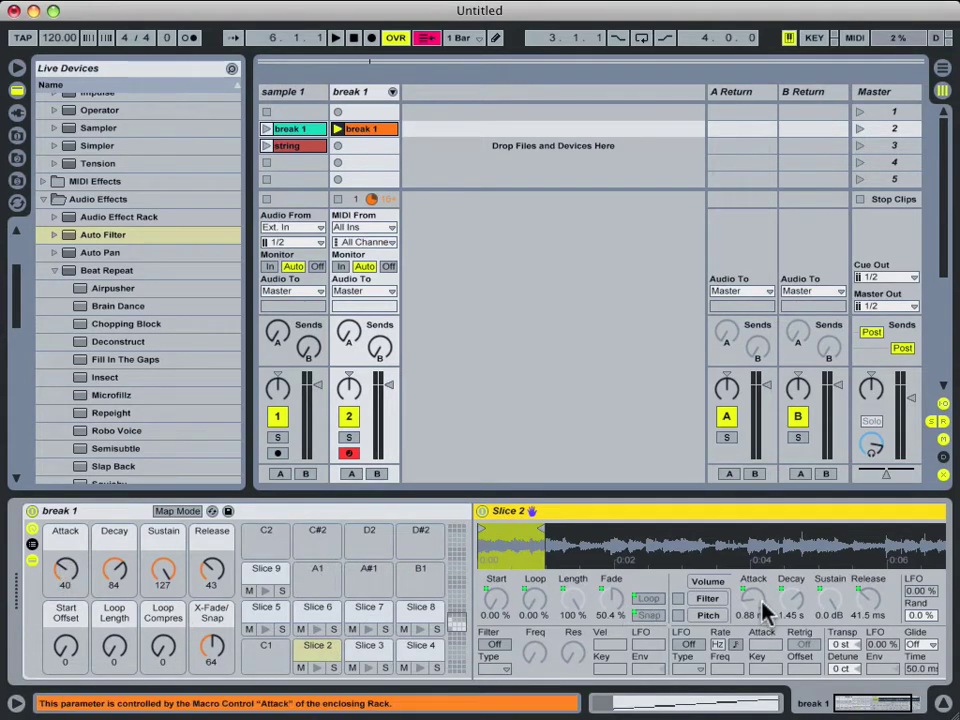
Step: Step through the Slice 7, 3, 4, 8 and 6 pads, then reveal the rack's macro mappings
{"action": "left_click", "coordinate": [372, 618]}
{"action": "left_click", "coordinate": [375, 648]}
{"action": "left_click", "coordinate": [422, 648]}
{"action": "left_click", "coordinate": [415, 608]}
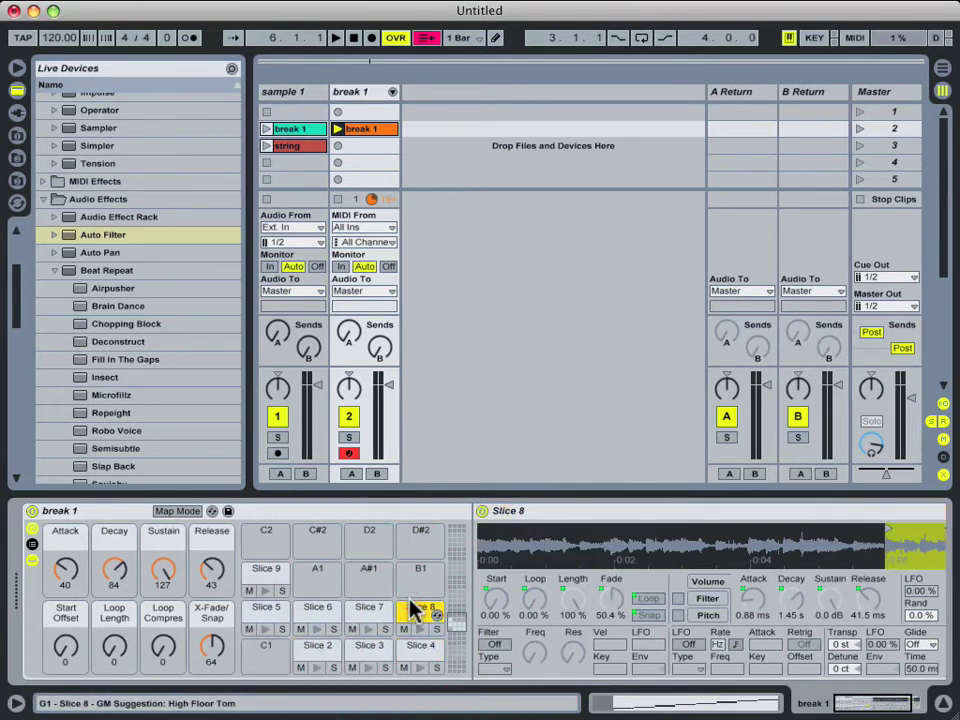
{"action": "left_click", "coordinate": [310, 615]}
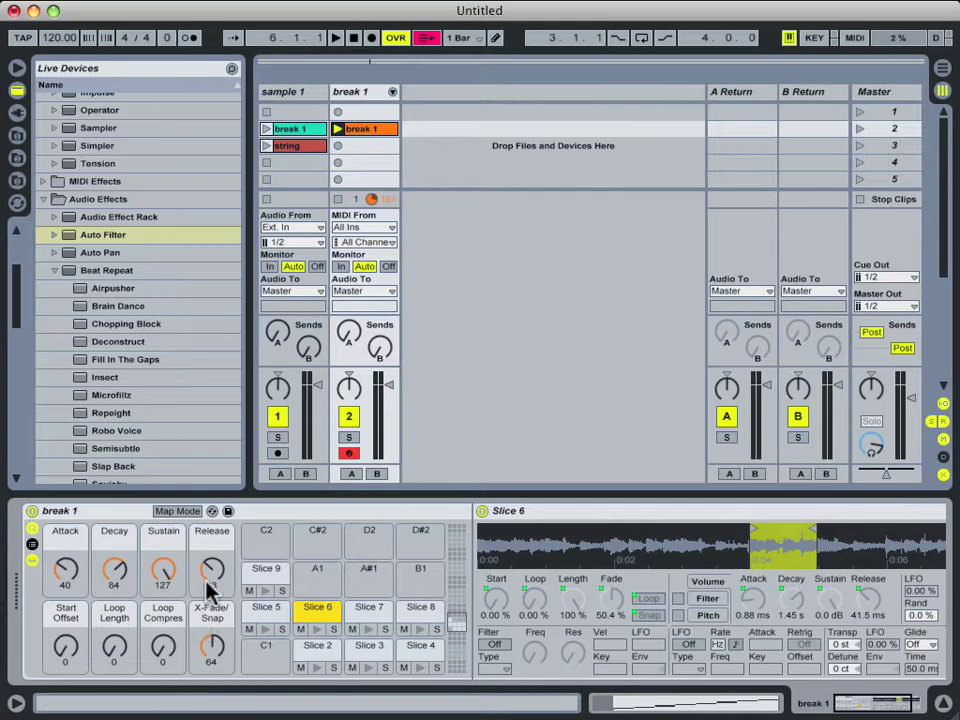
{"action": "left_click", "coordinate": [178, 511]}
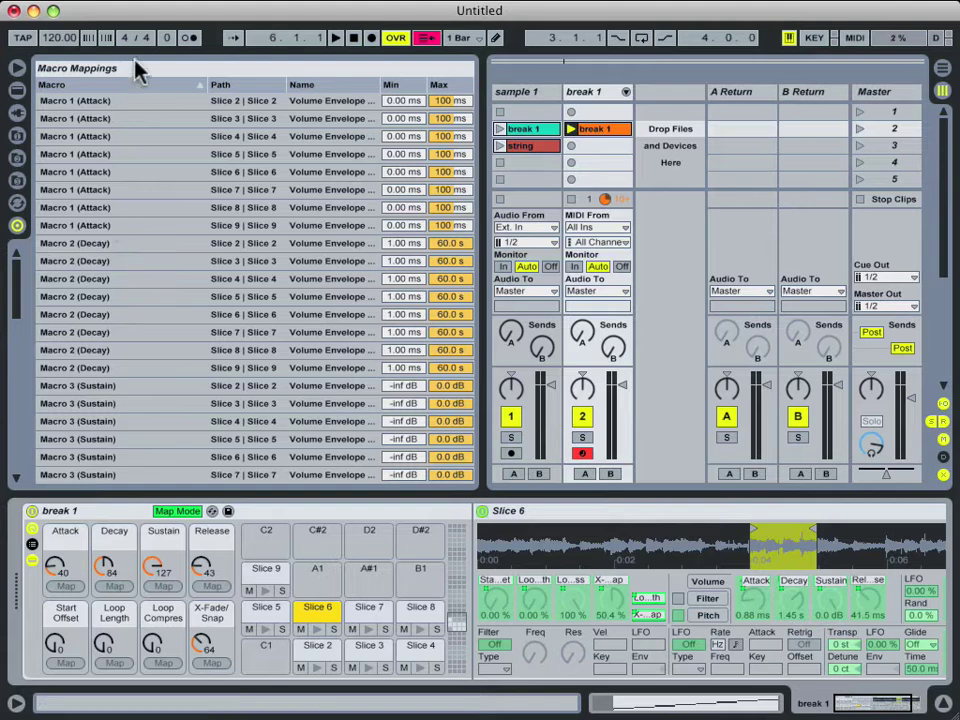
Step: Scroll the Macro Mappings list, then turn off Map Mode to restore the Live Devices browser
{"action": "scroll", "coordinate": [75, 418], "scroll_direction": "down", "scroll_amount": 10}
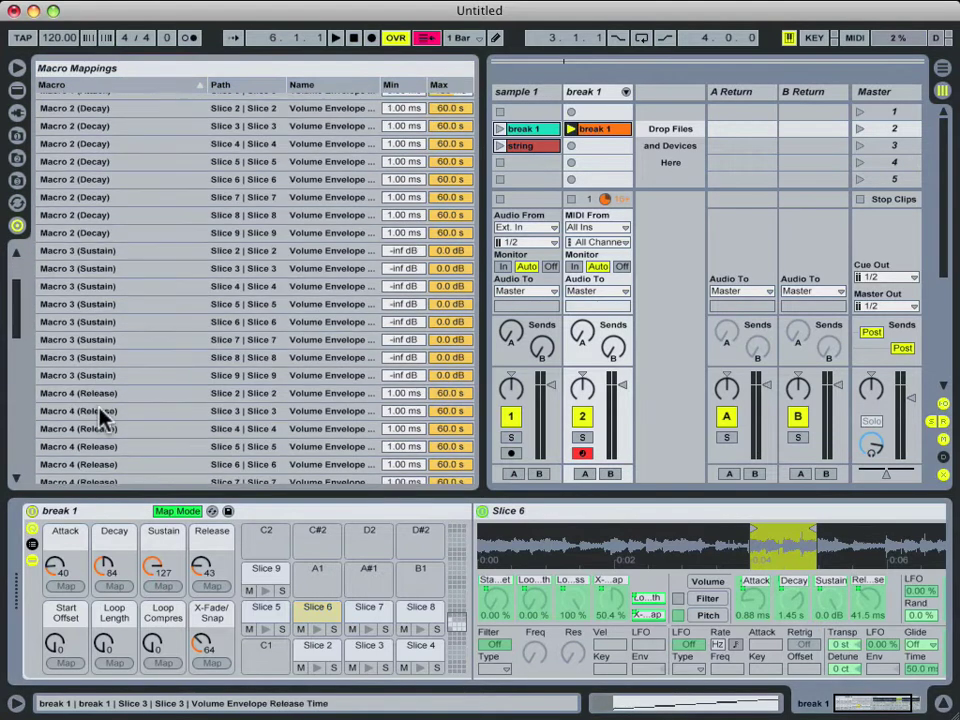
{"action": "left_click", "coordinate": [193, 513]}
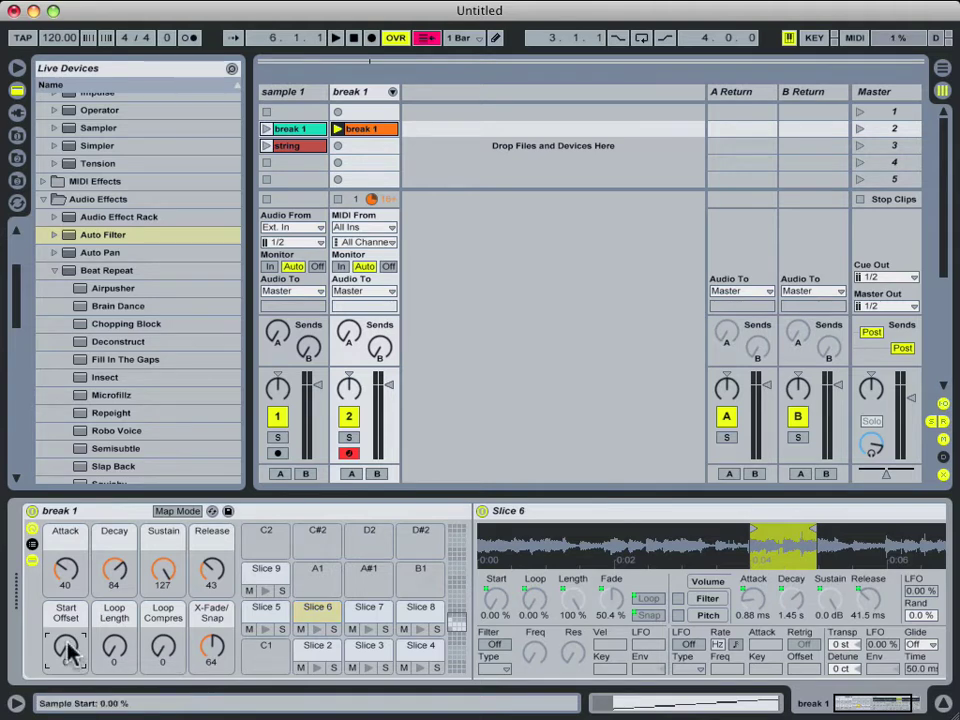
Step: Tweak Start Offset, Loop Length and Loop Compress macros until Start Offset reads 81 (Slice 6 start 63.1%)
{"action": "left_click_drag", "start_coordinate": [71, 647], "coordinate": [71, 600]}
{"action": "left_click_drag", "start_coordinate": [114, 650], "coordinate": [114, 622]}
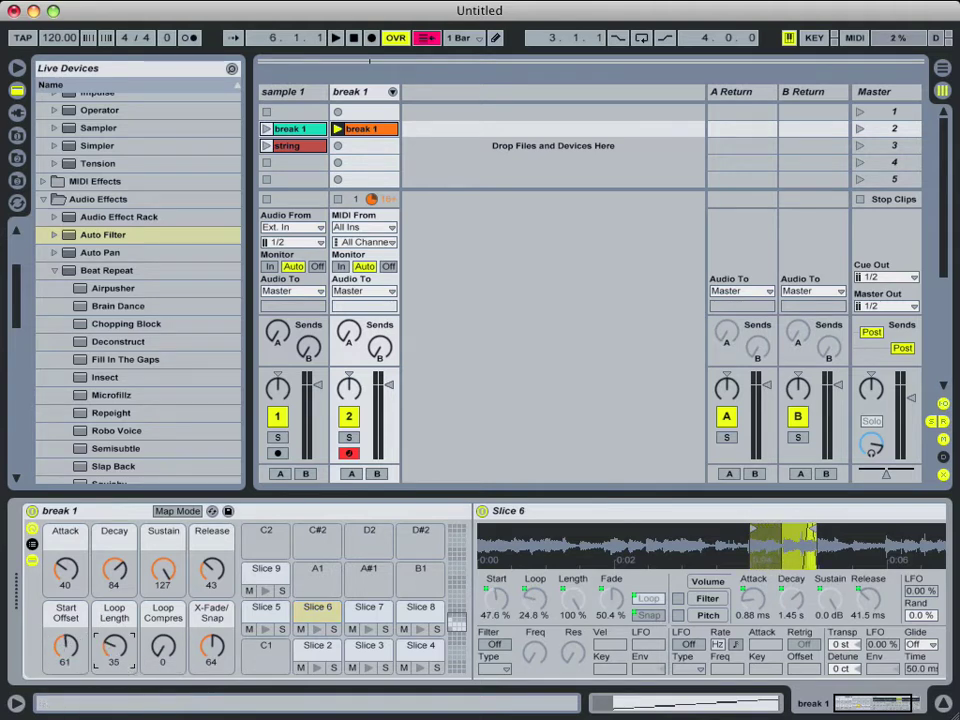
{"action": "left_click_drag", "start_coordinate": [162, 648], "coordinate": [162, 586]}
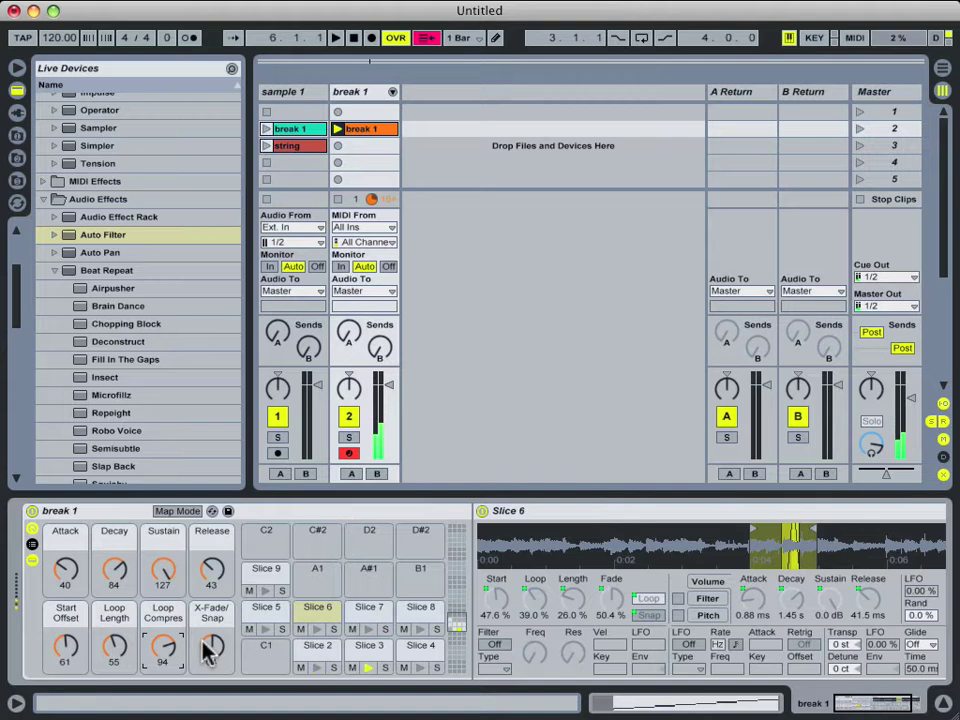
{"action": "left_click_drag", "start_coordinate": [165, 648], "coordinate": [165, 560]}
{"action": "left_click_drag", "start_coordinate": [114, 648], "coordinate": [114, 690]}
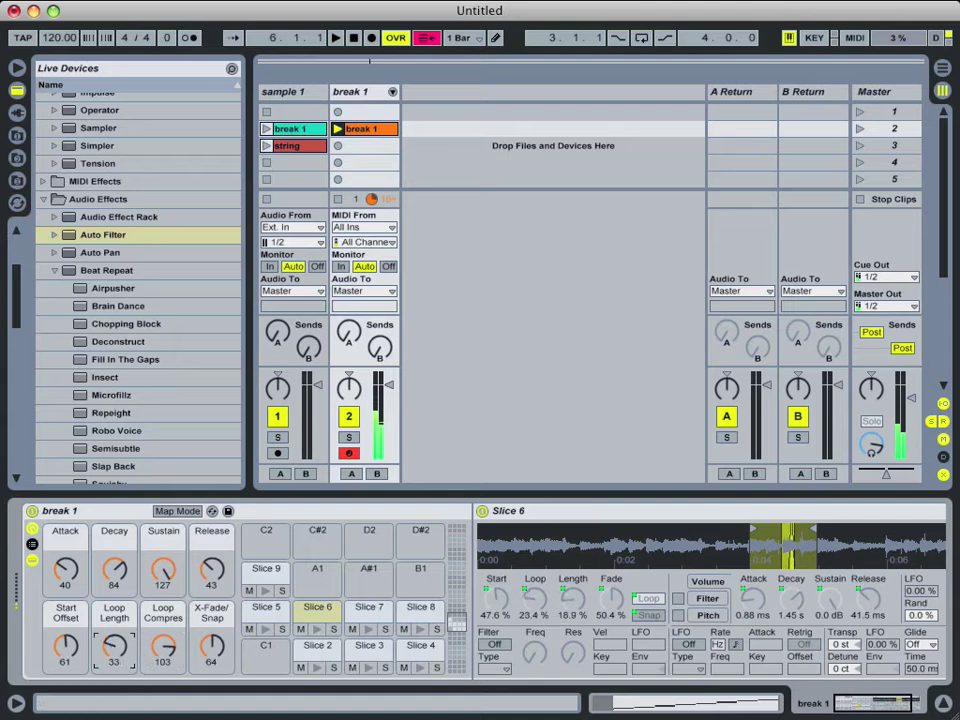
{"action": "left_click_drag", "start_coordinate": [163, 648], "coordinate": [122, 605]}
{"action": "left_click_drag", "start_coordinate": [65, 640], "coordinate": [65, 718]}
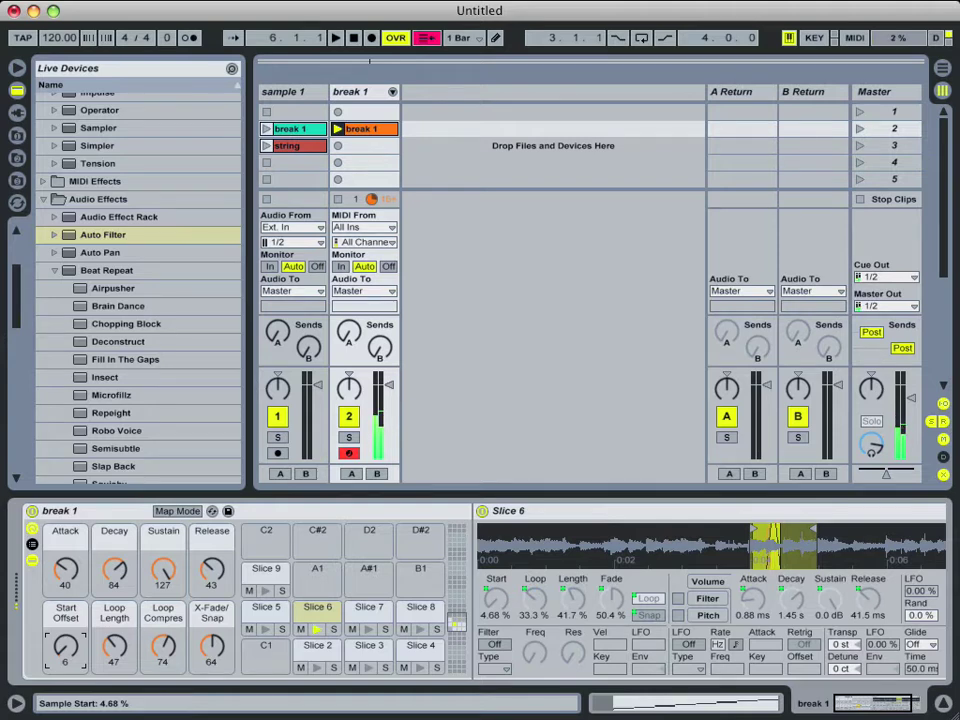
{"action": "left_click_drag", "start_coordinate": [65, 718], "coordinate": [65, 641]}
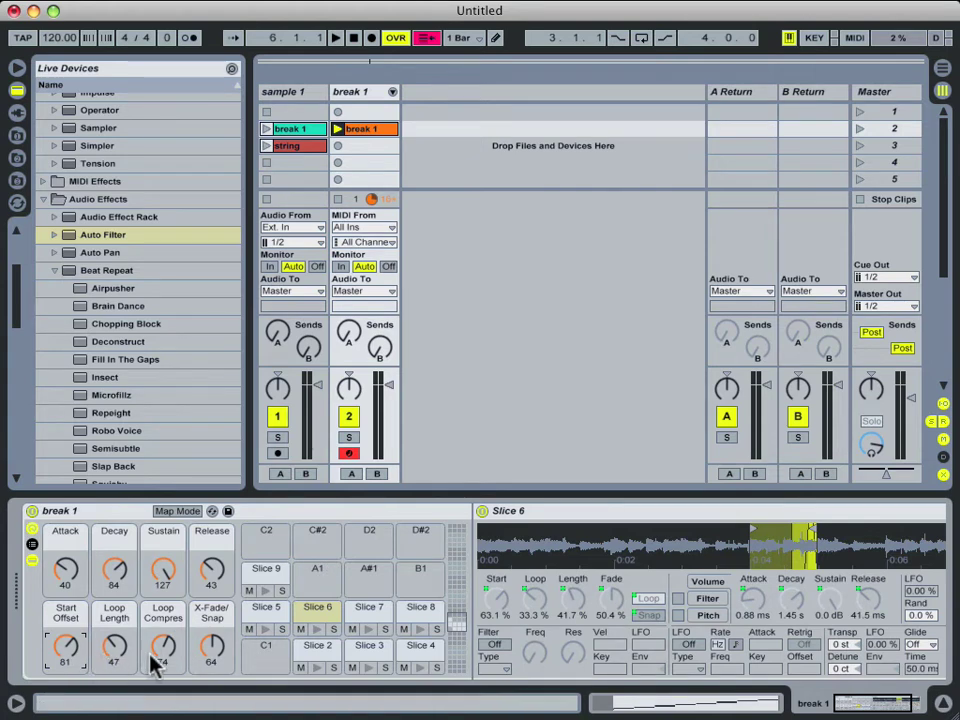
{"action": "left_click", "coordinate": [298, 628]}
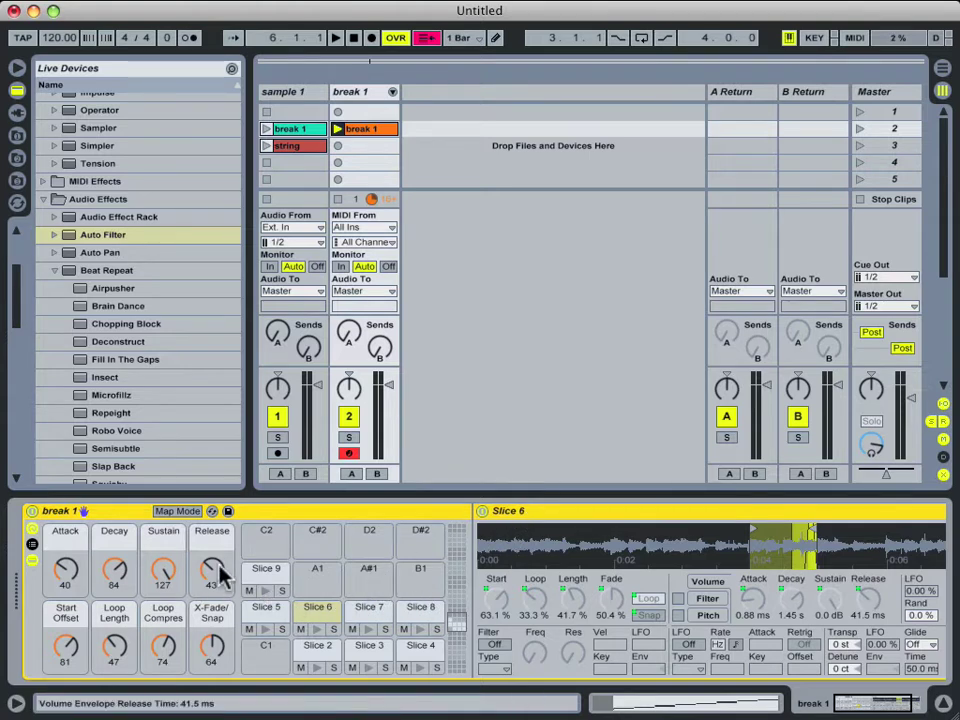
Step: Set the Release macro to 127 and zero the Start Offset, Loop Length, Loop Compress and Attack macros
{"action": "left_click_drag", "start_coordinate": [211, 568], "coordinate": [214, 574]}
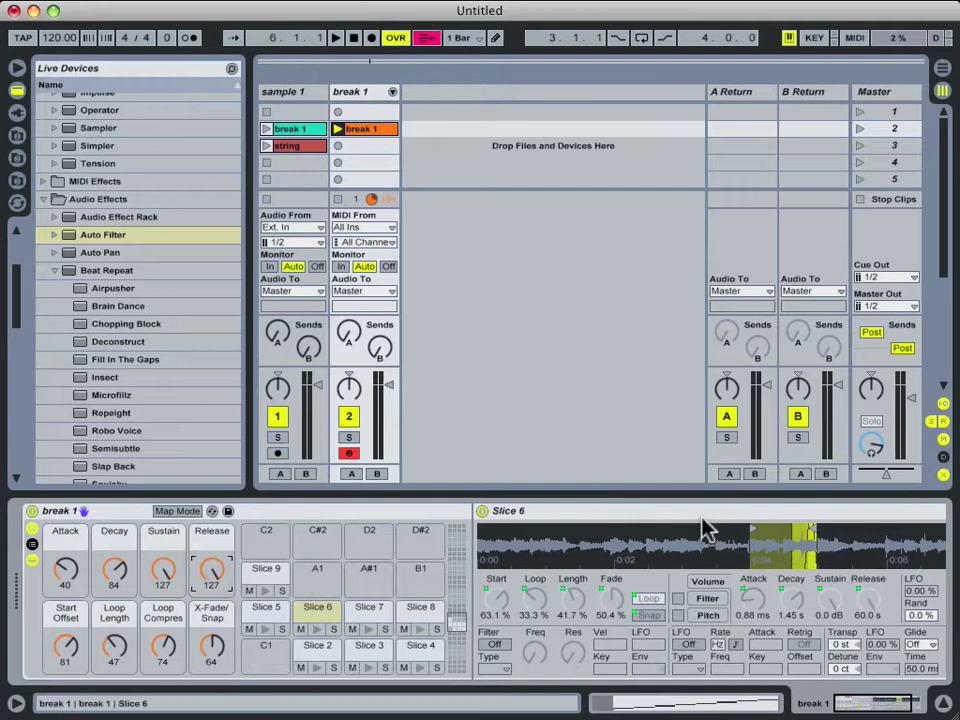
{"action": "left_click_drag", "start_coordinate": [70, 645], "coordinate": [114, 685]}
{"action": "left_click_drag", "start_coordinate": [163, 648], "coordinate": [163, 700]}
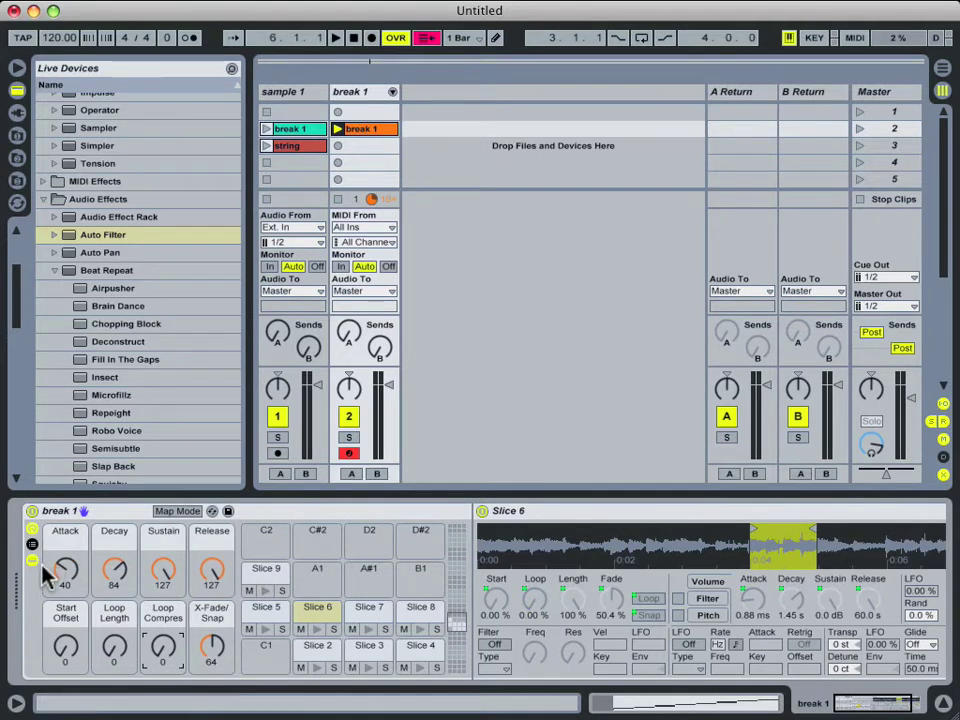
{"action": "left_click_drag", "start_coordinate": [65, 568], "coordinate": [65, 640]}
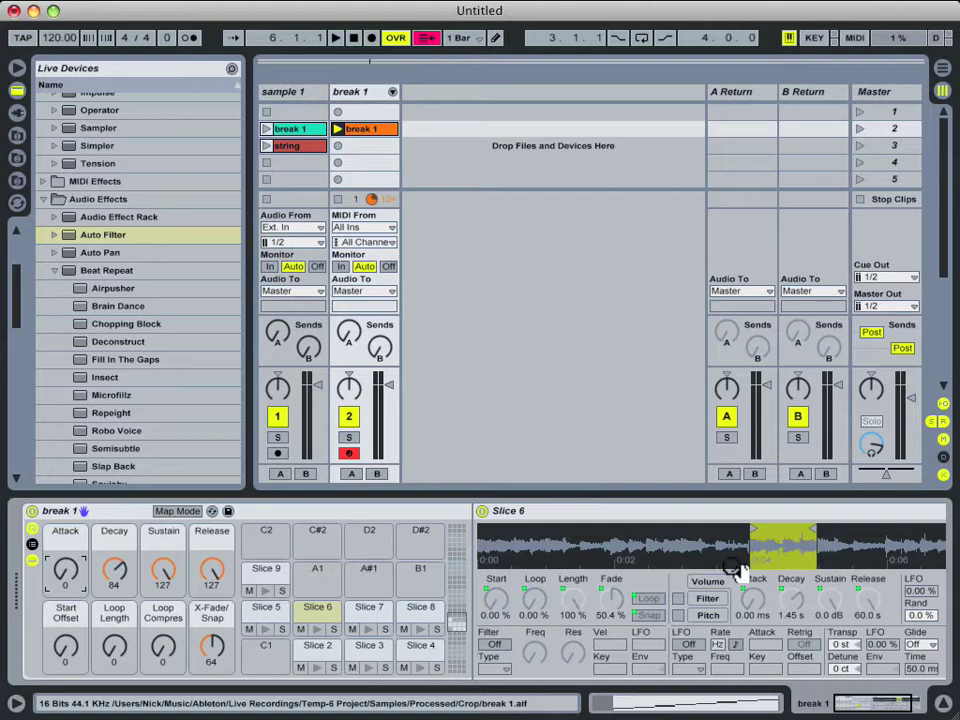
Step: Audition the Slice 8 and Slice 2 pads in the break 1 Drum Rack
{"action": "left_click", "coordinate": [348, 514]}
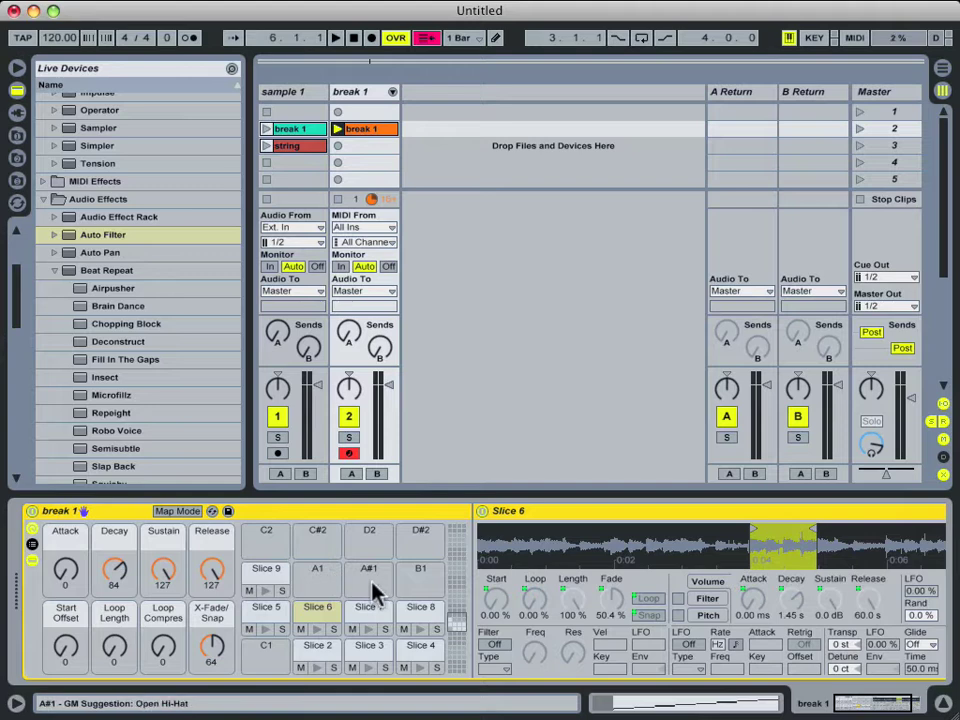
{"action": "left_click", "coordinate": [422, 616]}
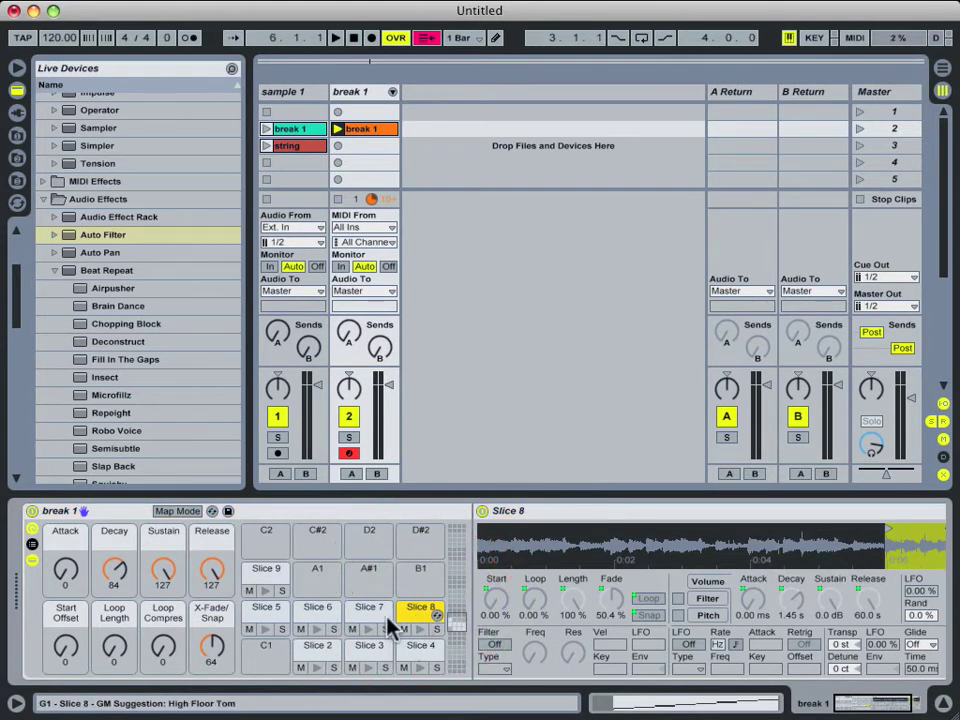
{"action": "left_click", "coordinate": [316, 656]}
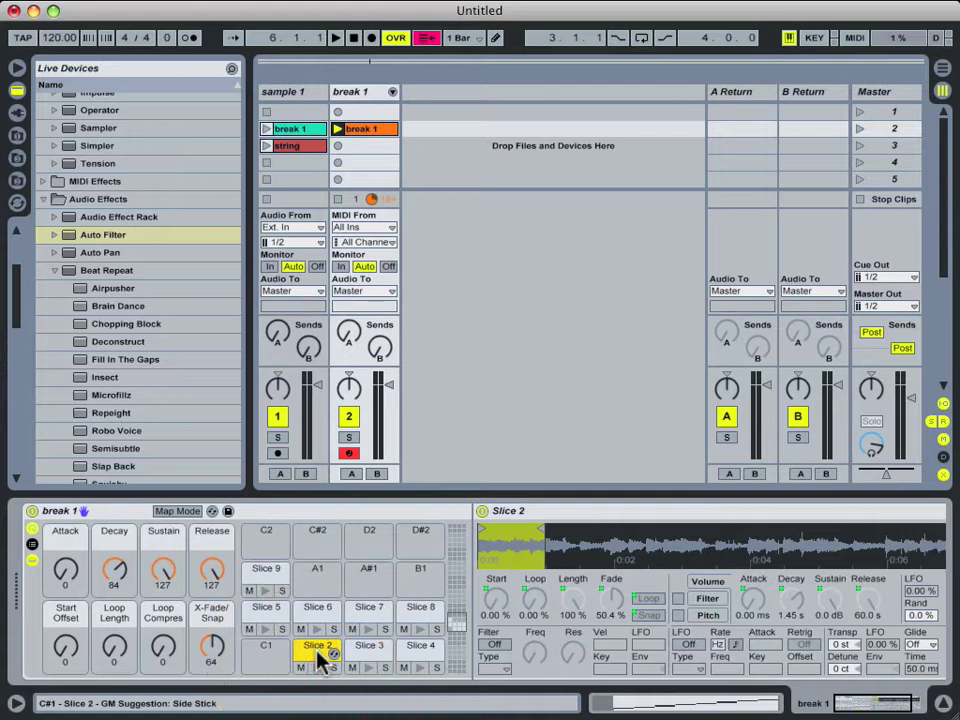
{"action": "left_click", "coordinate": [320, 660]}
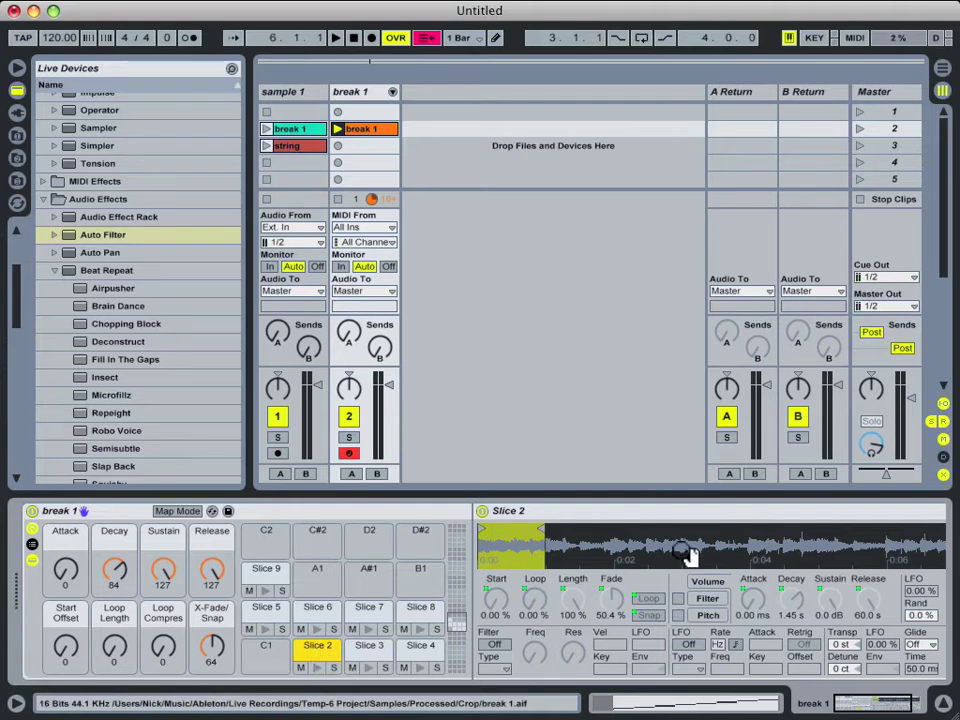
{"action": "left_click_drag", "start_coordinate": [865, 708], "coordinate": [875, 704]}
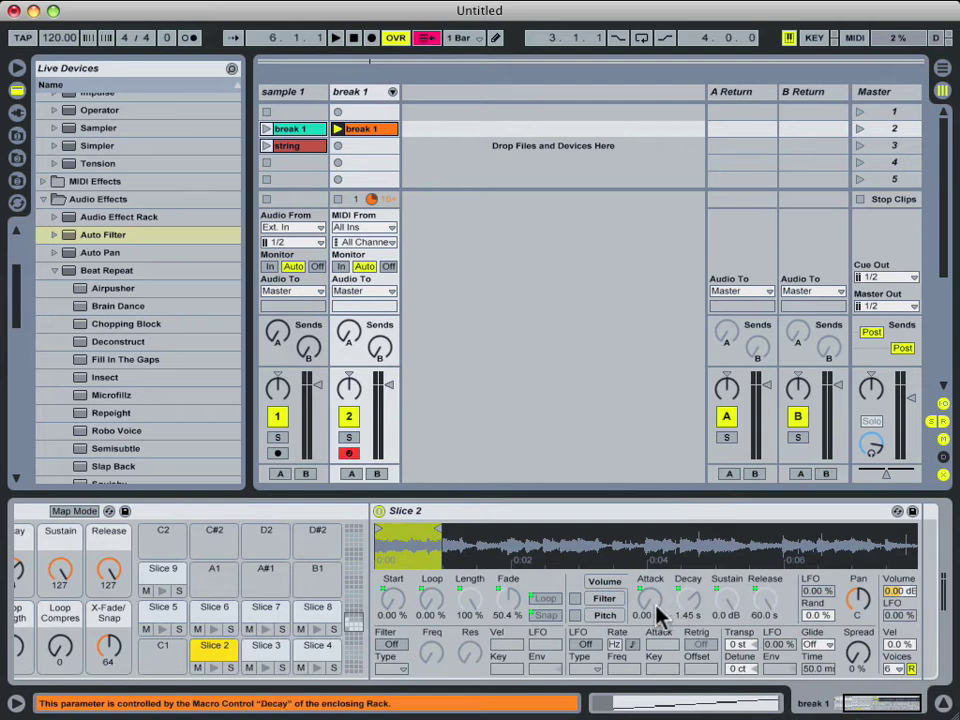
Step: Audition Slices 3, 4 and 8, reselect Slice 2, and bring the rack macros back into view
{"action": "left_click", "coordinate": [268, 648]}
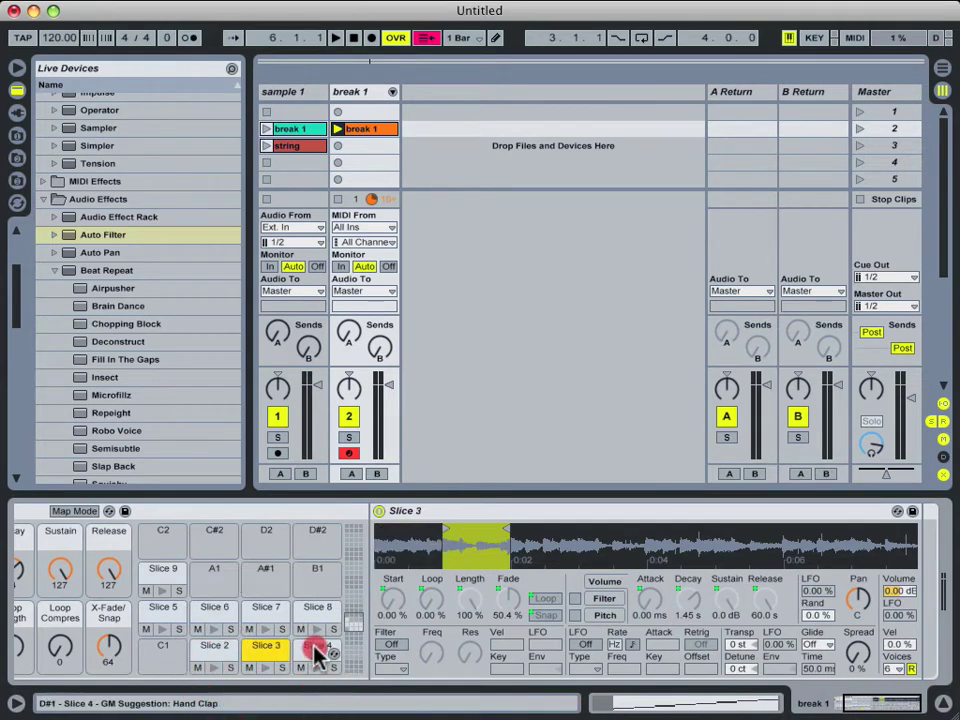
{"action": "left_click", "coordinate": [317, 648]}
{"action": "left_click", "coordinate": [317, 607]}
{"action": "left_click", "coordinate": [208, 655]}
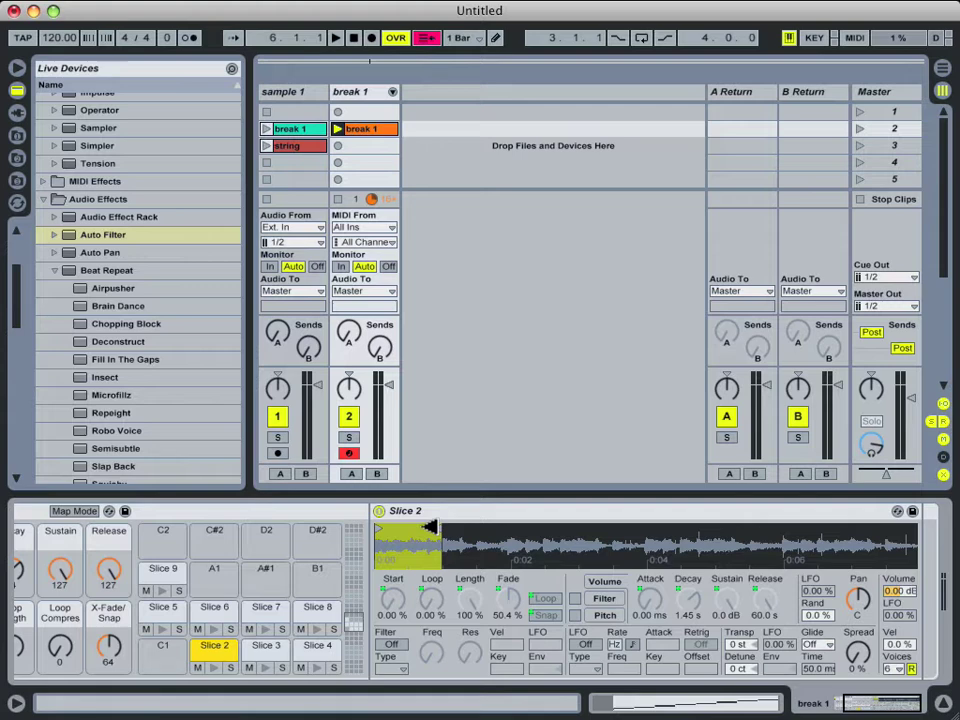
{"action": "left_click", "coordinate": [880, 702]}
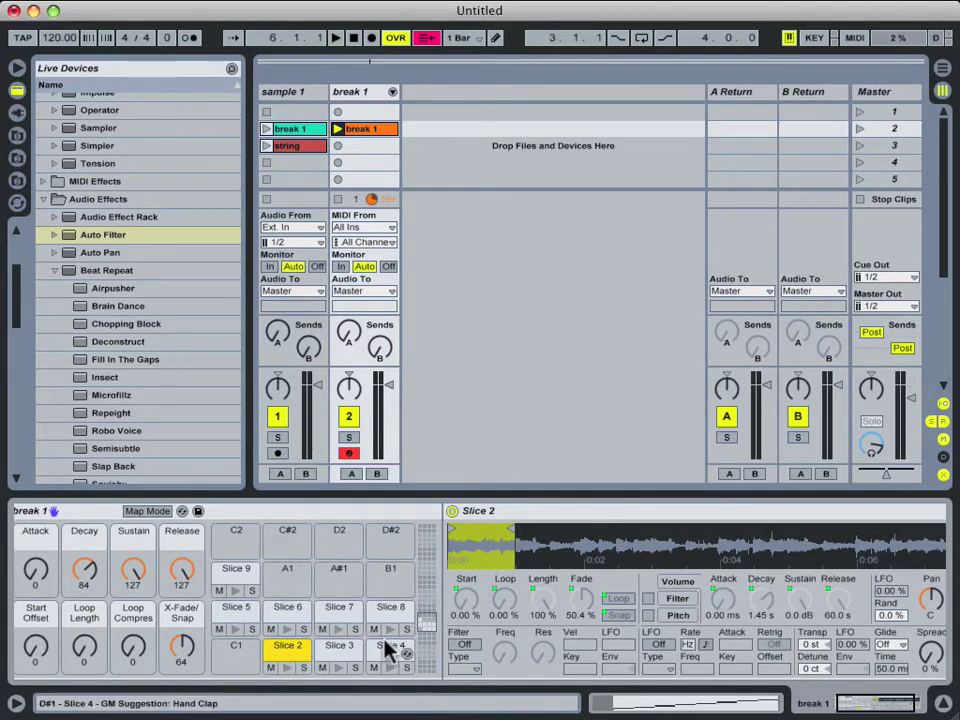
{"action": "left_click", "coordinate": [287, 660]}
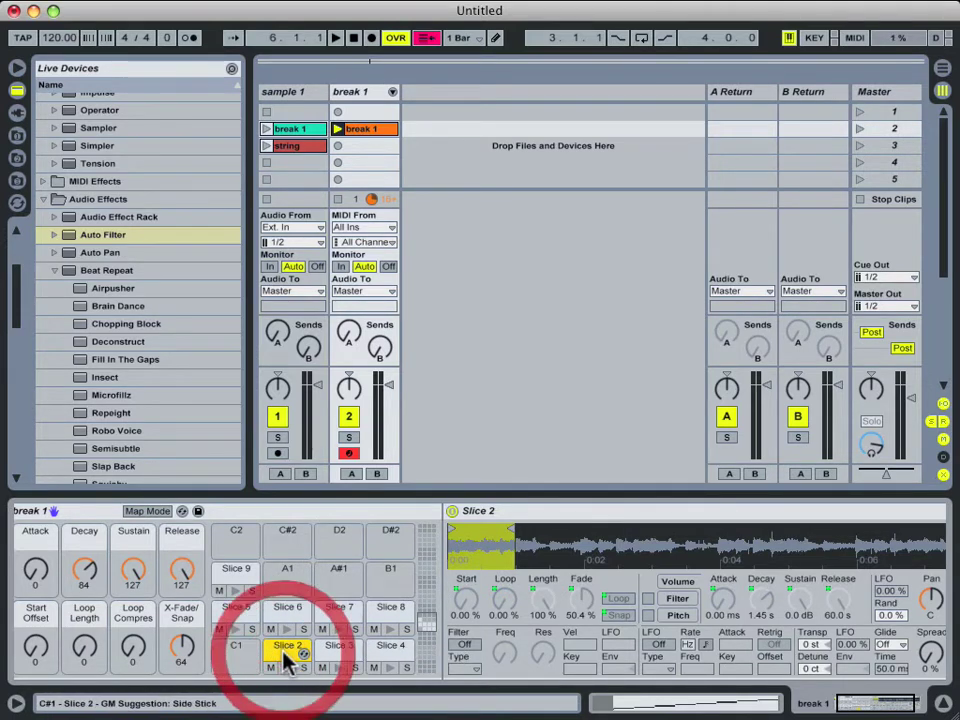
{"action": "right_click", "coordinate": [839, 597]}
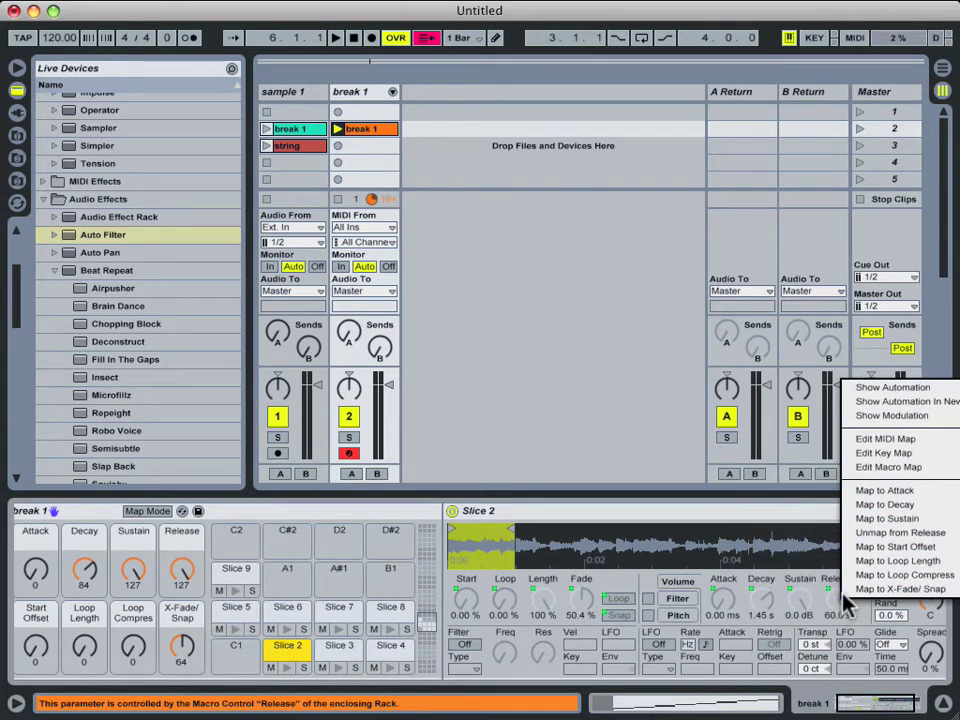
{"action": "left_click", "coordinate": [898, 536]}
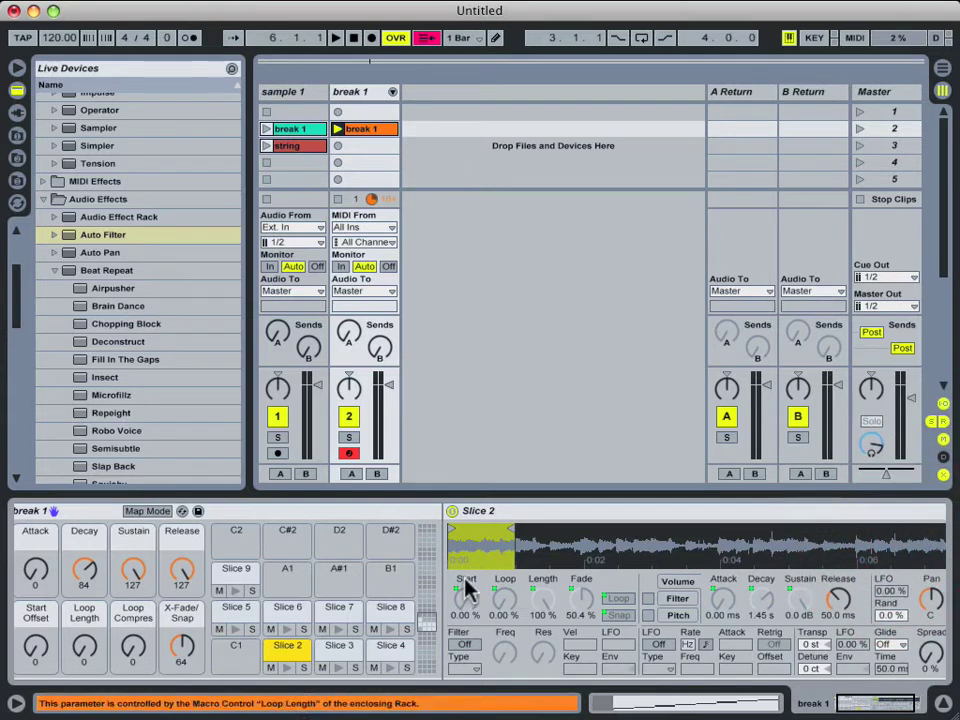
{"action": "left_click_drag", "start_coordinate": [182, 572], "coordinate": [182, 655]}
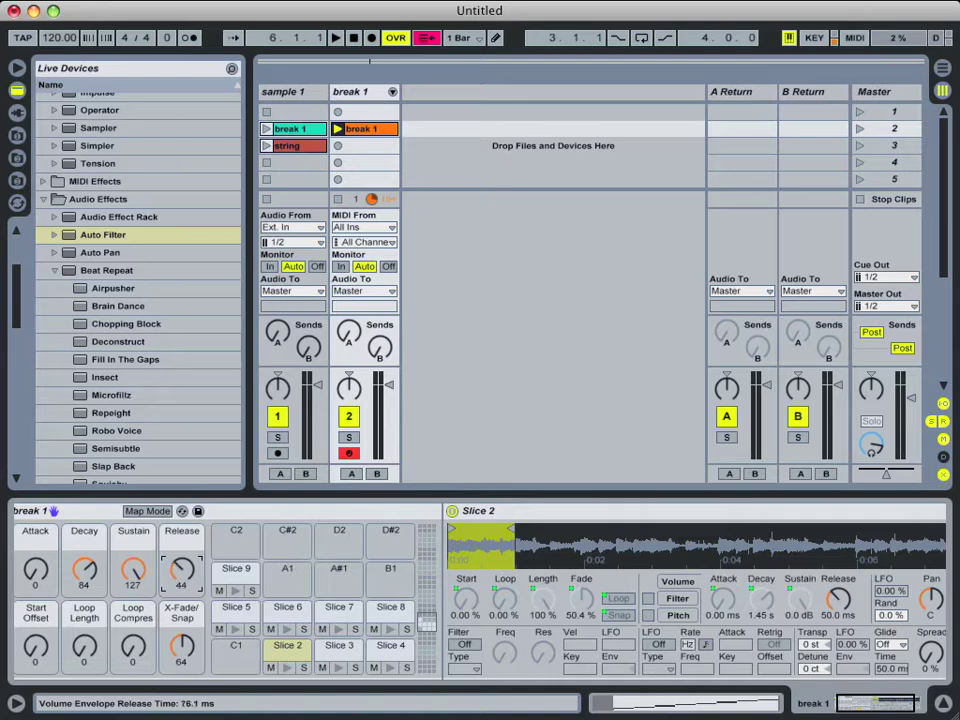
{"action": "mouse_move", "coordinate": [182, 575]}
{"action": "left_mouse_down"}
{"action": "mouse_move", "coordinate": [182, 540]}
{"action": "mouse_move", "coordinate": [182, 600]}
{"action": "mouse_move", "coordinate": [182, 535]}
{"action": "mouse_move", "coordinate": [183, 580]}
{"action": "left_mouse_up"}
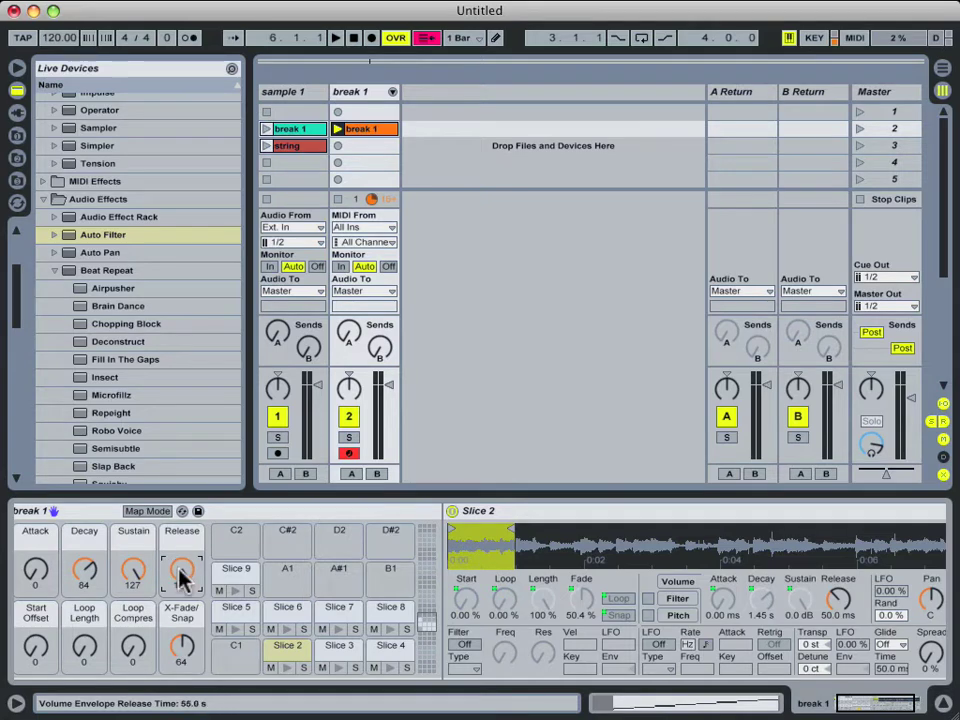
{"action": "right_click", "coordinate": [182, 578]}
{"action": "left_click", "coordinate": [677, 522]}
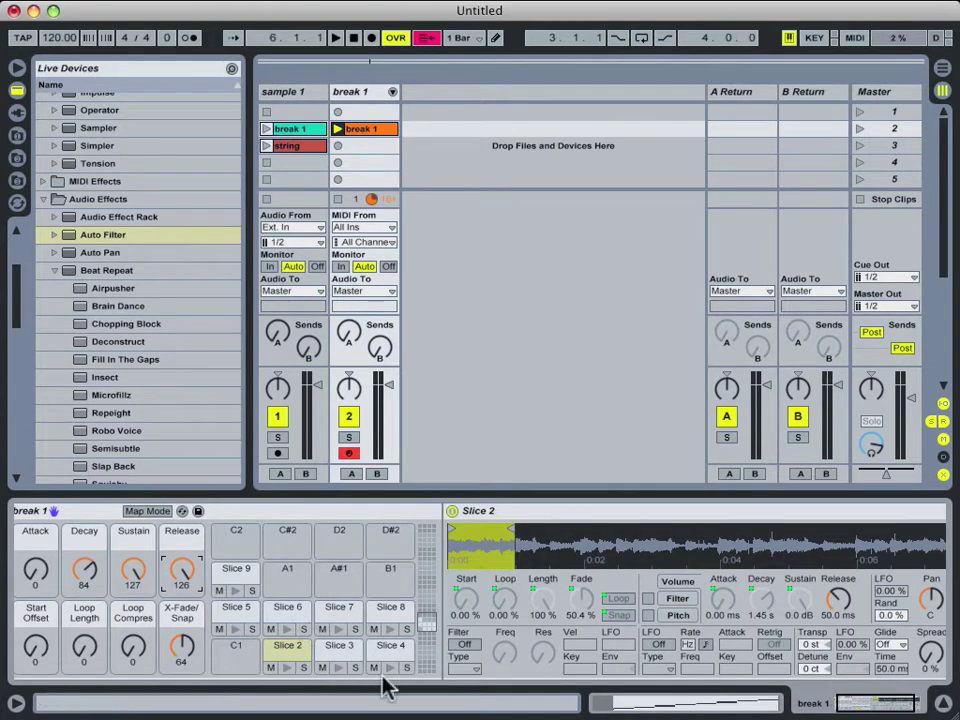
{"action": "left_click", "coordinate": [505, 620]}
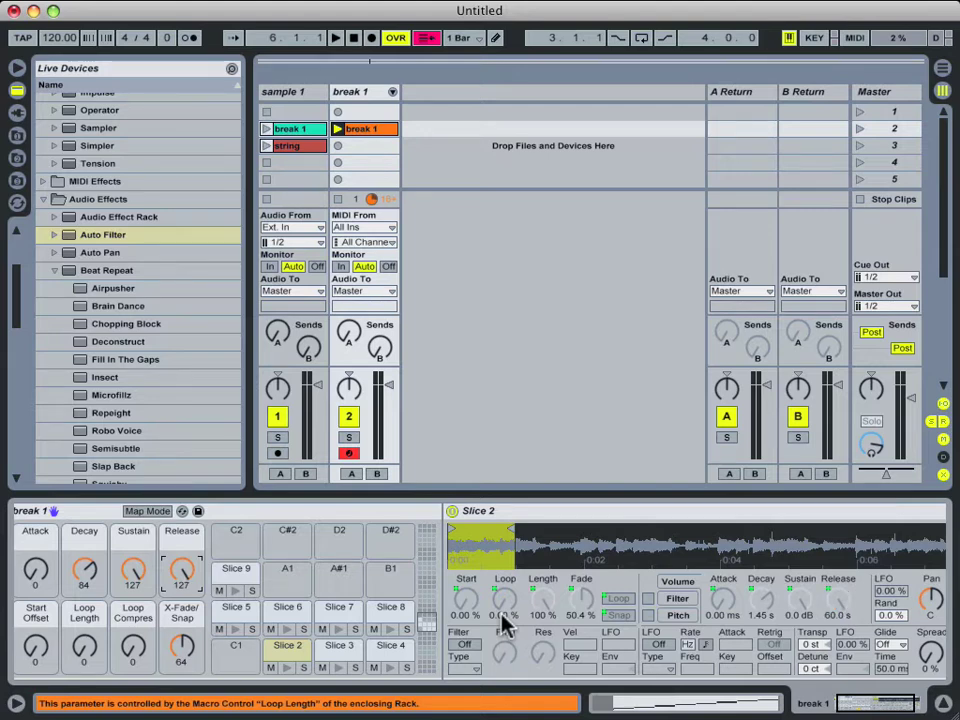
{"action": "left_click", "coordinate": [838, 600]}
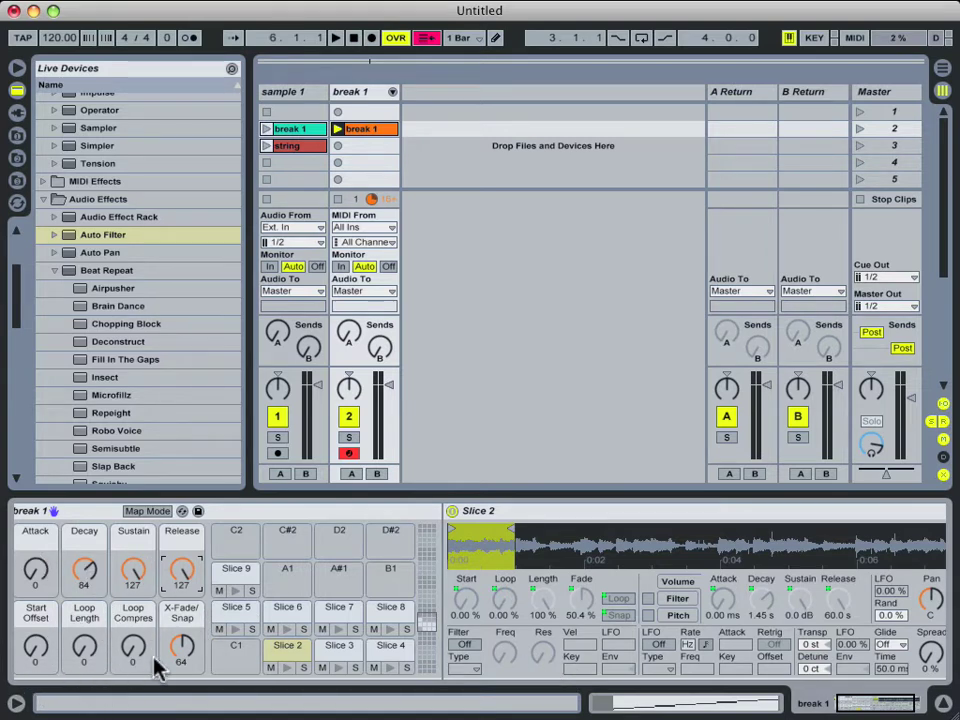
Step: Set the Loop Length macro to 42 (Slice 2 loop 29.8%) and reopen the Macro Mappings list
{"action": "left_click", "coordinate": [86, 642]}
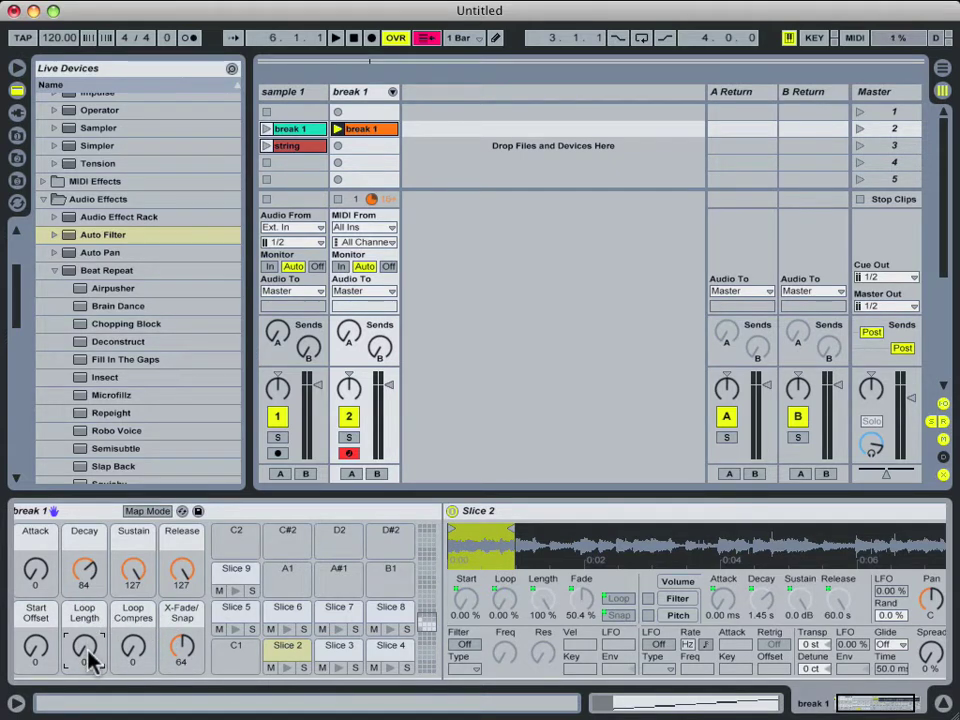
{"action": "left_click_drag", "start_coordinate": [88, 654], "coordinate": [88, 611]}
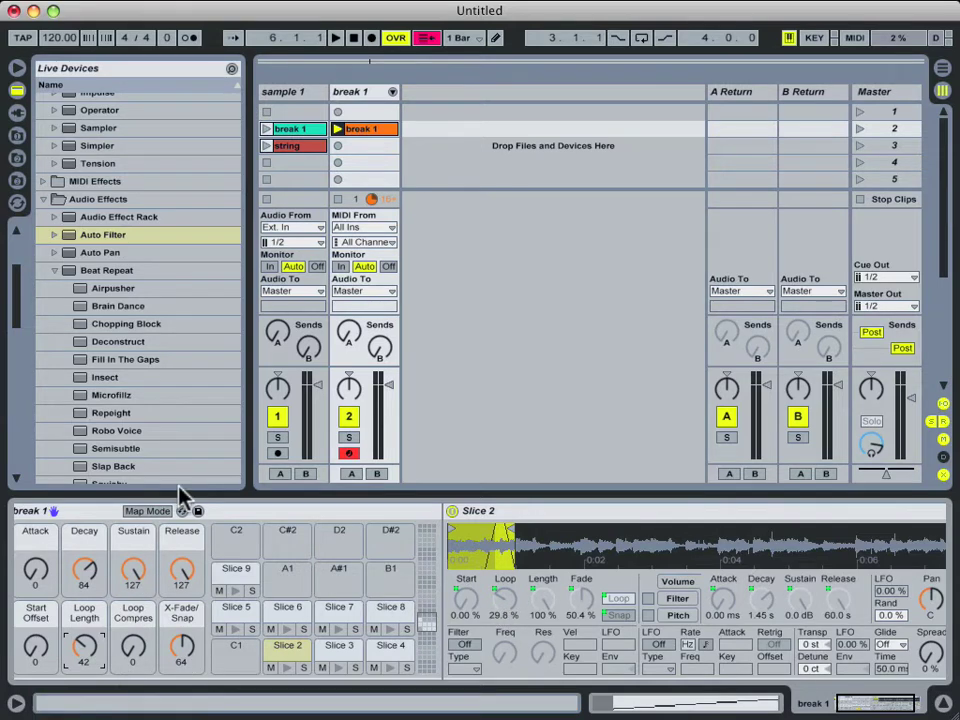
{"action": "left_click", "coordinate": [156, 512]}
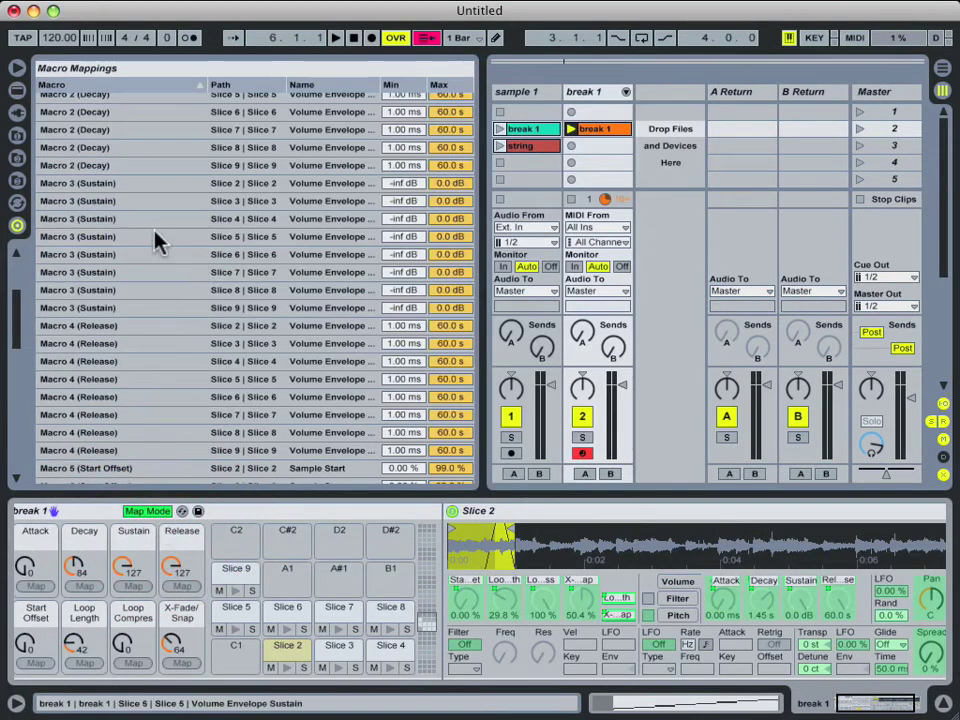
Step: Turn the Drum Rack's Loop Length macro down to 0, leaving Slice 2's loop at 0.00%
{"action": "scroll", "coordinate": [155, 255], "scroll_direction": "down", "scroll_amount": 5}
{"action": "scroll", "coordinate": [170, 275], "scroll_direction": "down", "scroll_amount": 5}
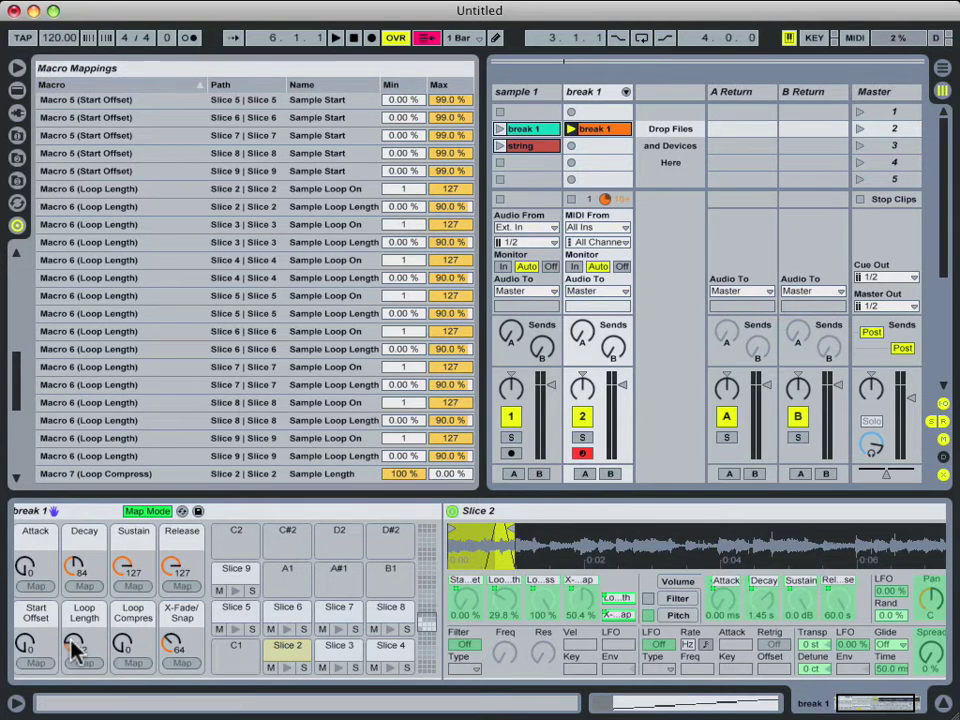
{"action": "left_click_drag", "start_coordinate": [73, 645], "coordinate": [73, 552]}
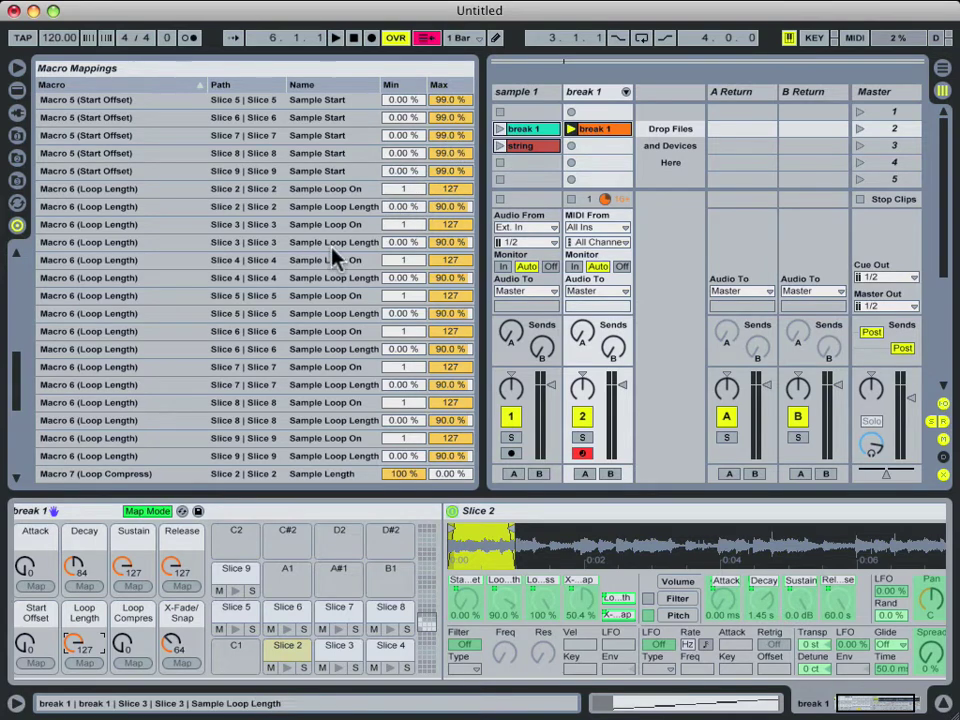
{"action": "left_click", "coordinate": [147, 511]}
{"action": "left_click_drag", "start_coordinate": [84, 645], "coordinate": [84, 719]}
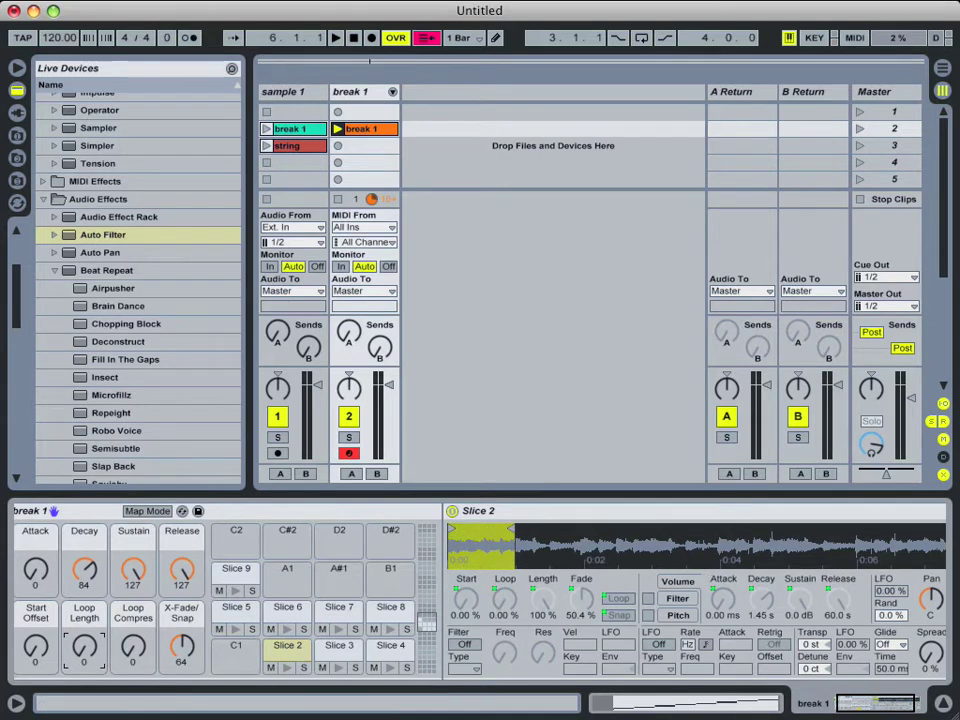
{"action": "scroll", "coordinate": [675, 583], "scroll_direction": "left", "scroll_amount": 2}
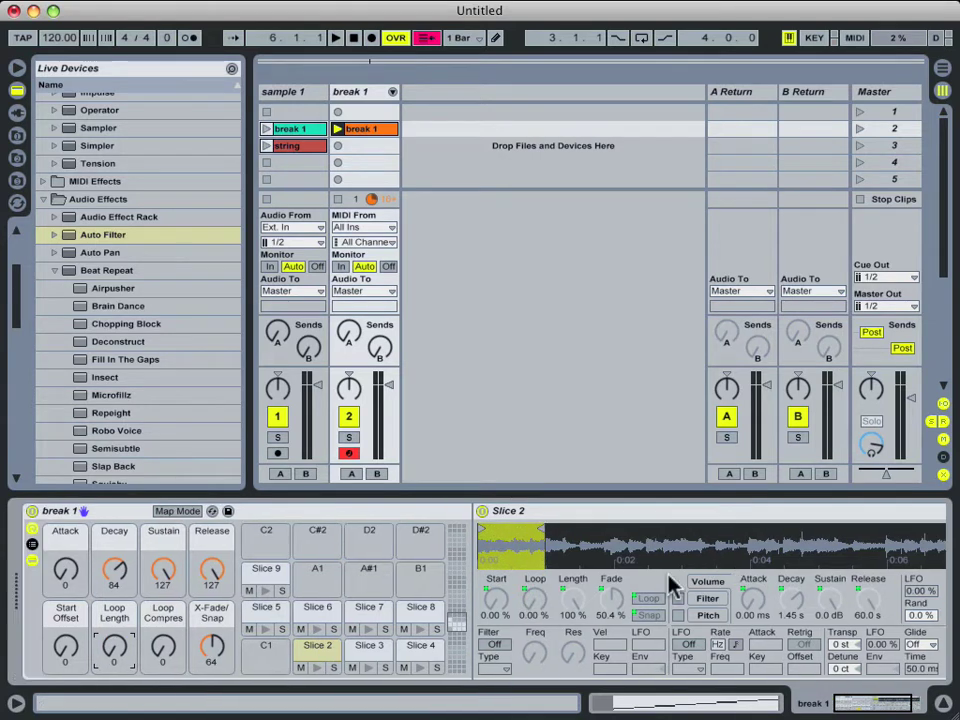
Step: Open the break 1 piano roll and play the clip once to hear the Slice 2–9 steps
{"action": "double_click", "coordinate": [386, 129]}
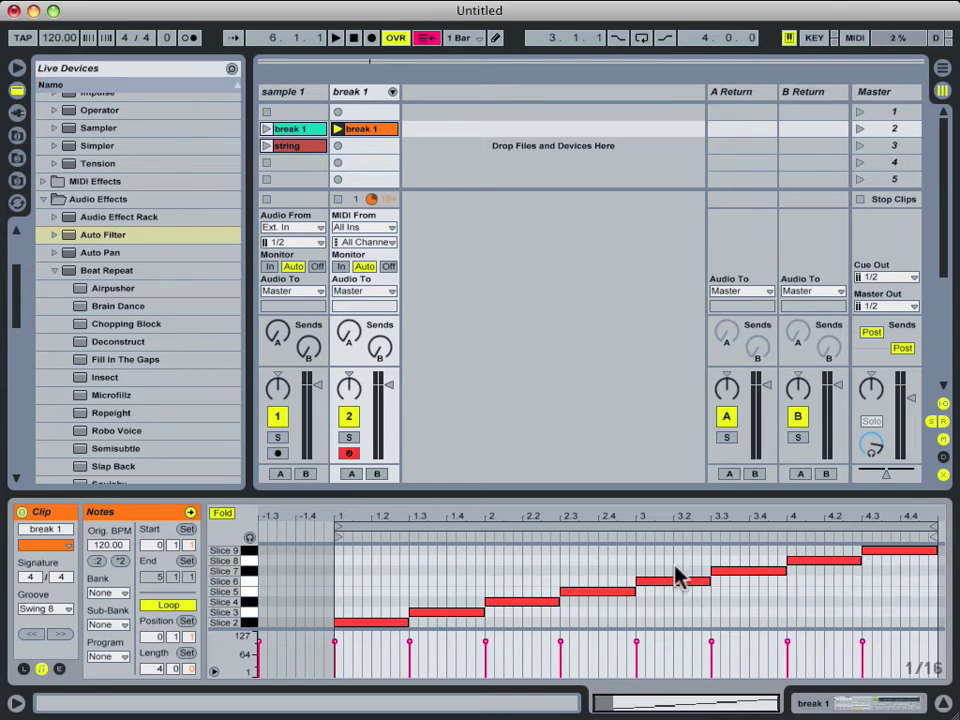
{"action": "left_click", "coordinate": [338, 130]}
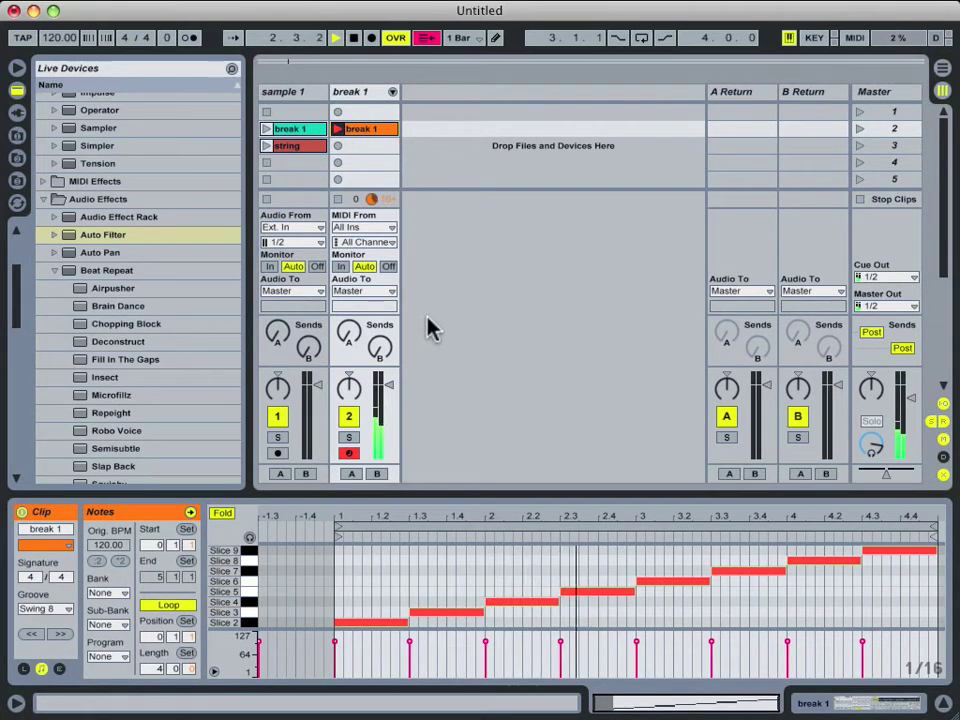
{"action": "key", "text": "space"}
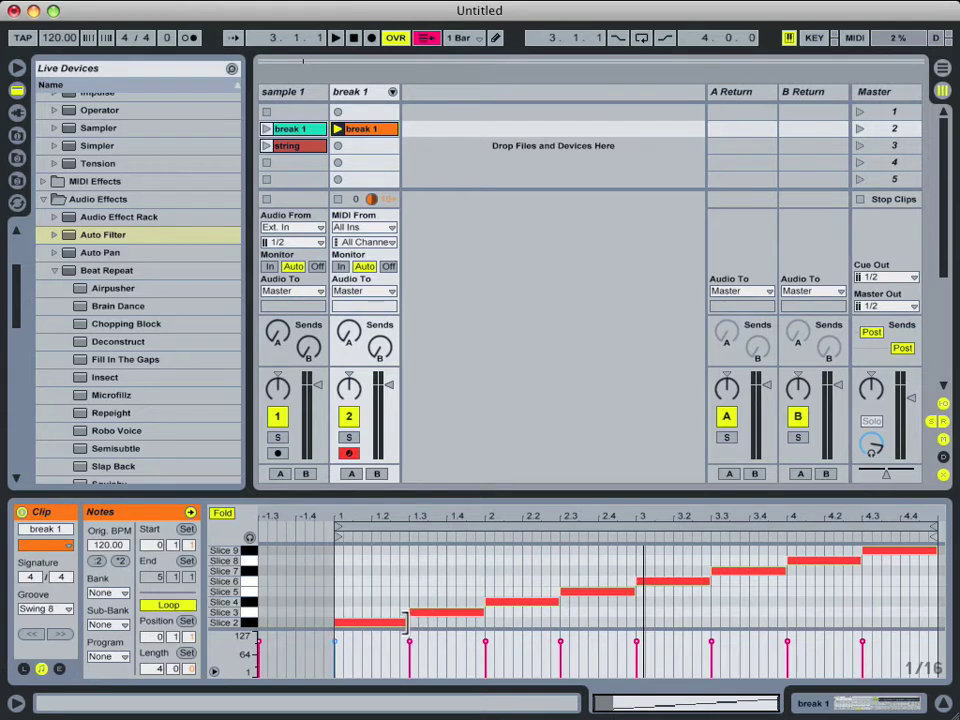
Step: Shorten the first Slice 2 note, copy it onto the next eighth, and play the clip
{"action": "left_click_drag", "start_coordinate": [405, 623], "coordinate": [366, 628]}
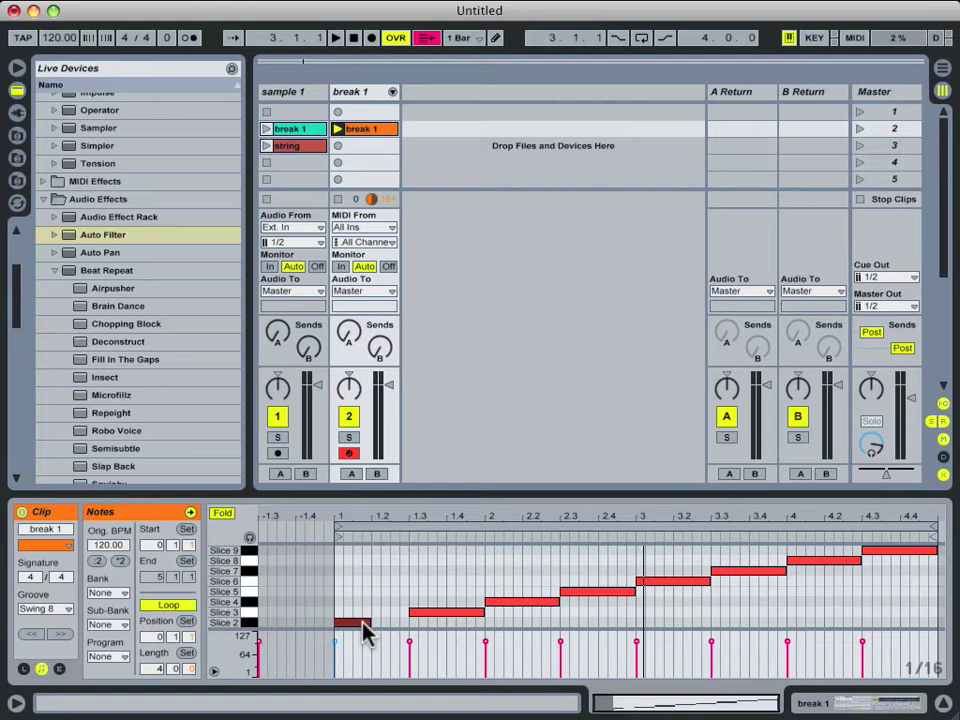
{"action": "left_click", "coordinate": [364, 624]}
{"action": "scroll", "coordinate": [428, 626], "scroll_direction": "down", "scroll_amount": 1}
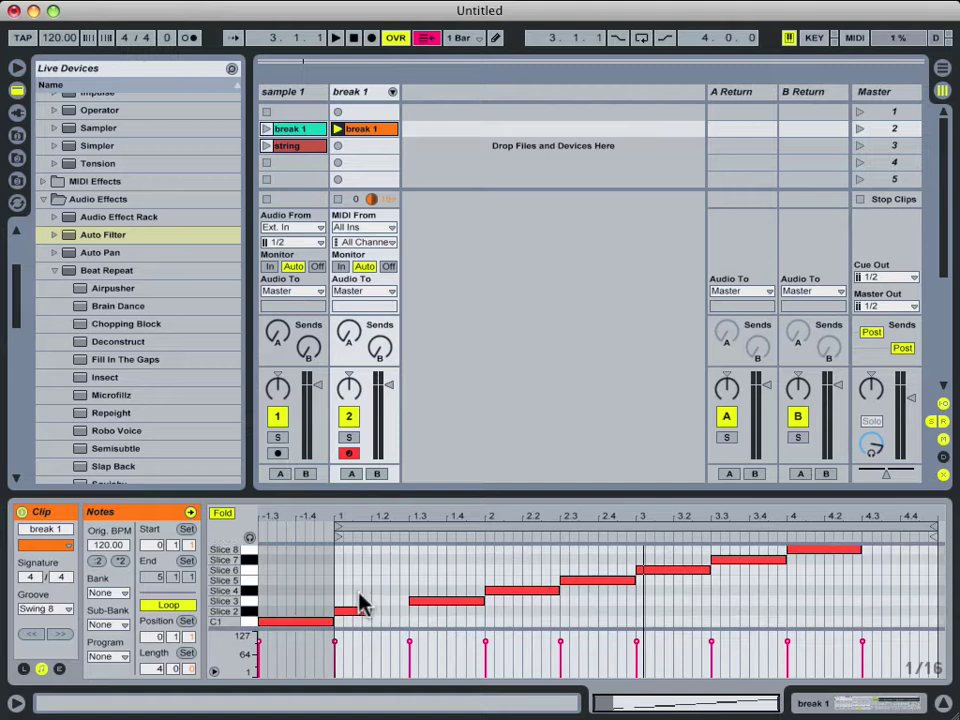
{"action": "left_click_drag", "start_coordinate": [359, 604], "coordinate": [362, 611]}
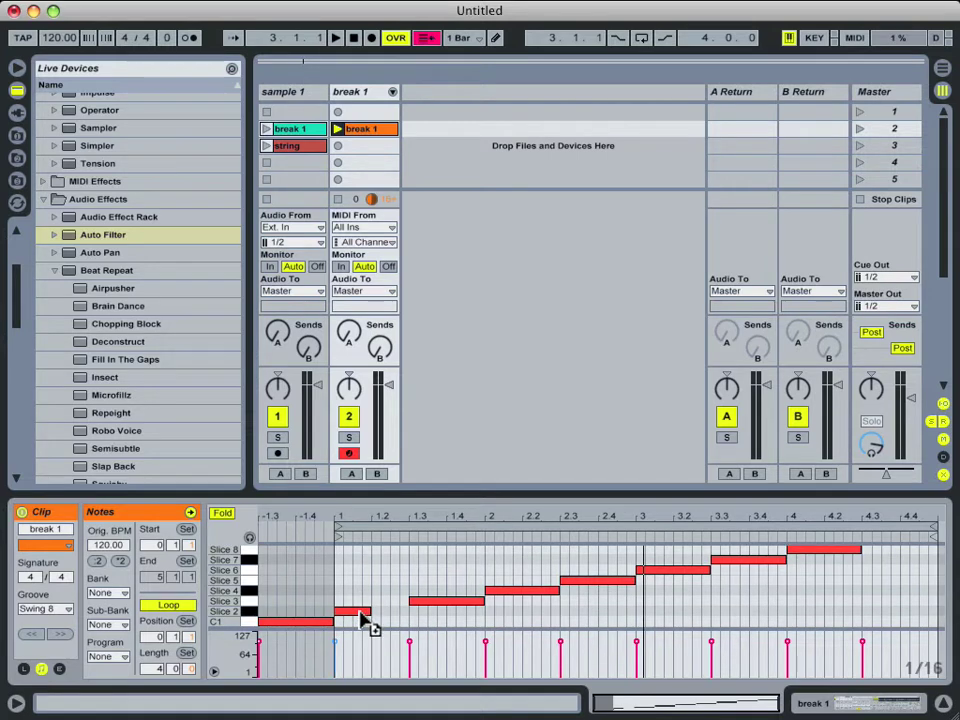
{"action": "left_click", "coordinate": [360, 612]}
{"action": "left_click_drag", "start_coordinate": [363, 616], "coordinate": [403, 616]}
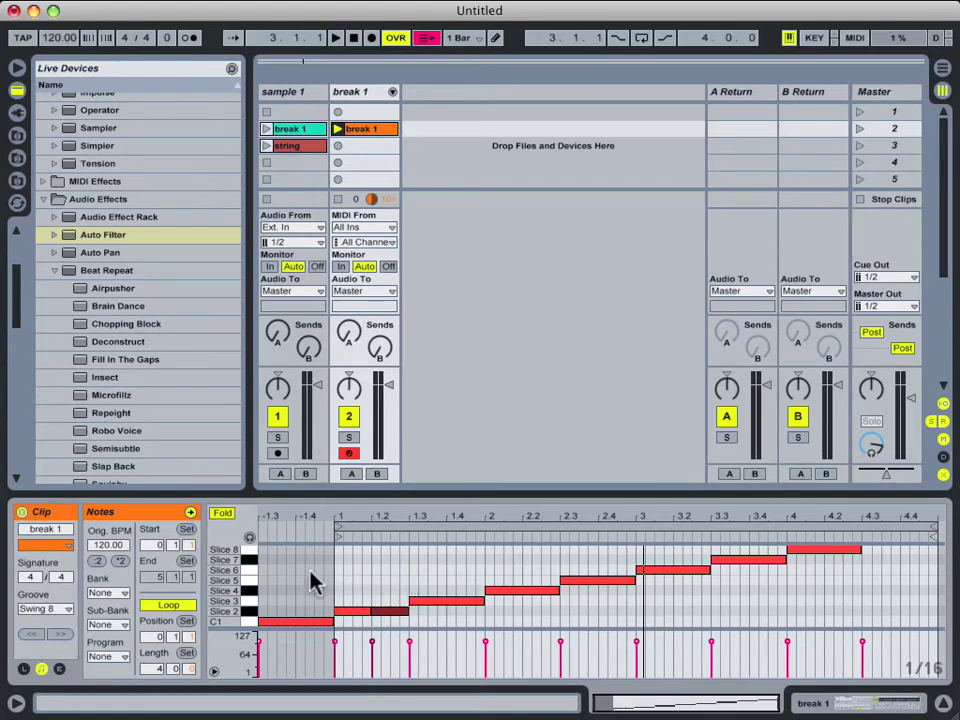
{"action": "left_click", "coordinate": [368, 588]}
{"action": "key", "text": "space"}
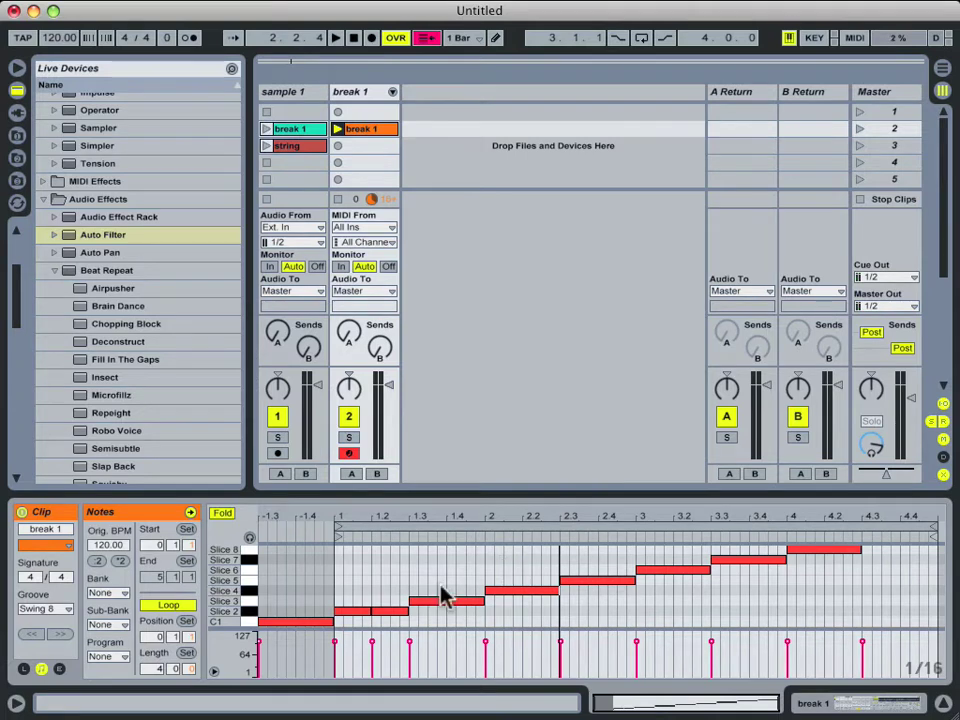
Step: Select the second Slice 2 and Slice 3 notes, then show the track's Drum Rack devices
{"action": "left_click", "coordinate": [394, 611]}
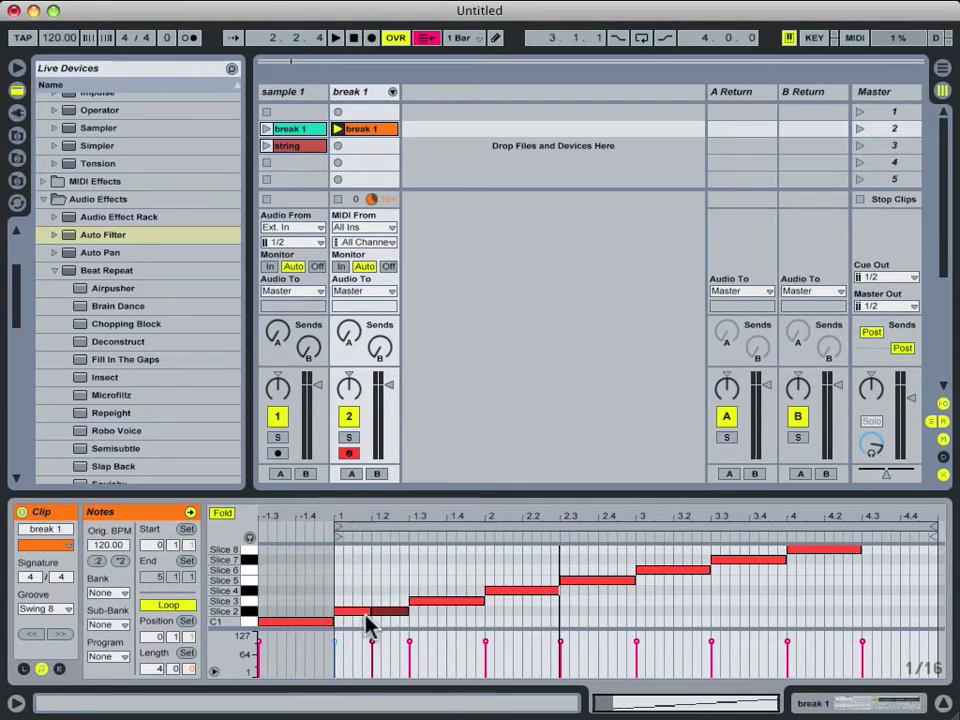
{"action": "left_click", "coordinate": [434, 602]}
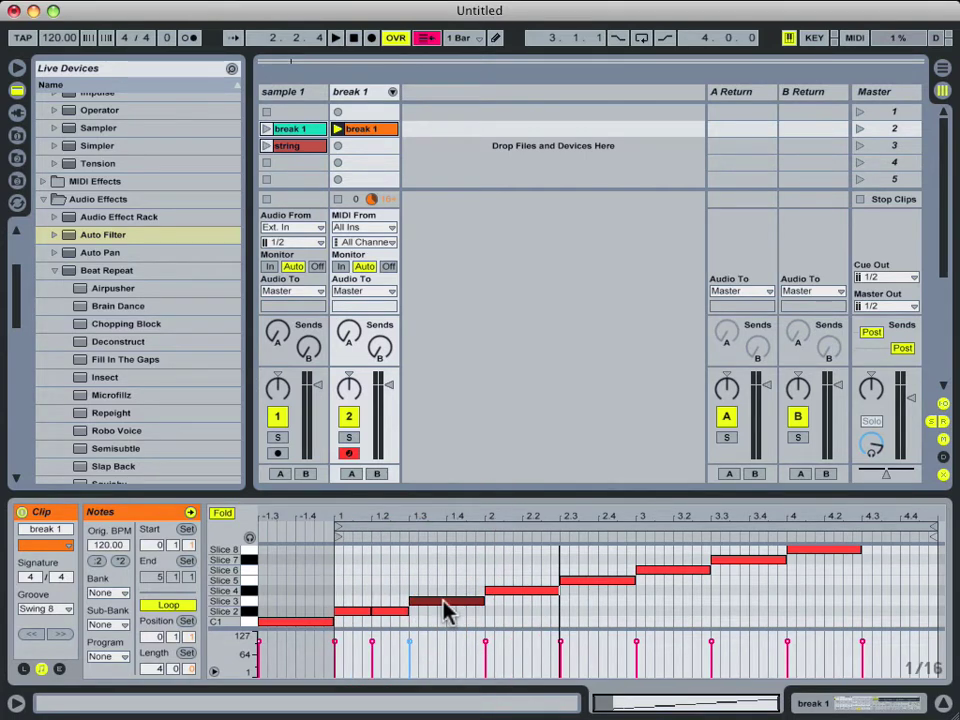
{"action": "left_click", "coordinate": [447, 580]}
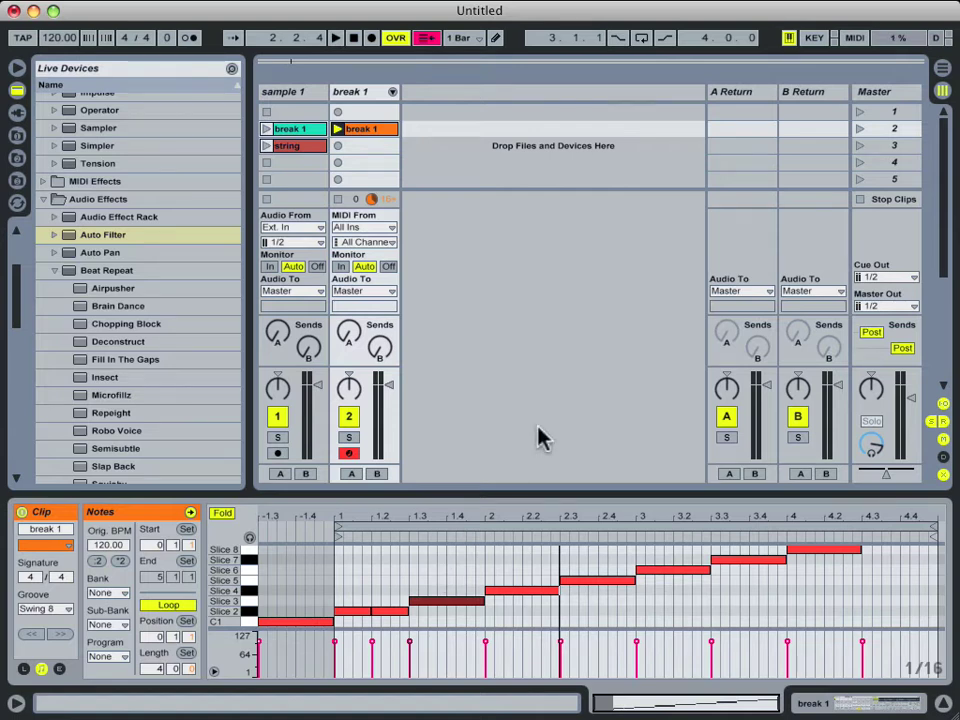
{"action": "left_click", "coordinate": [360, 92]}
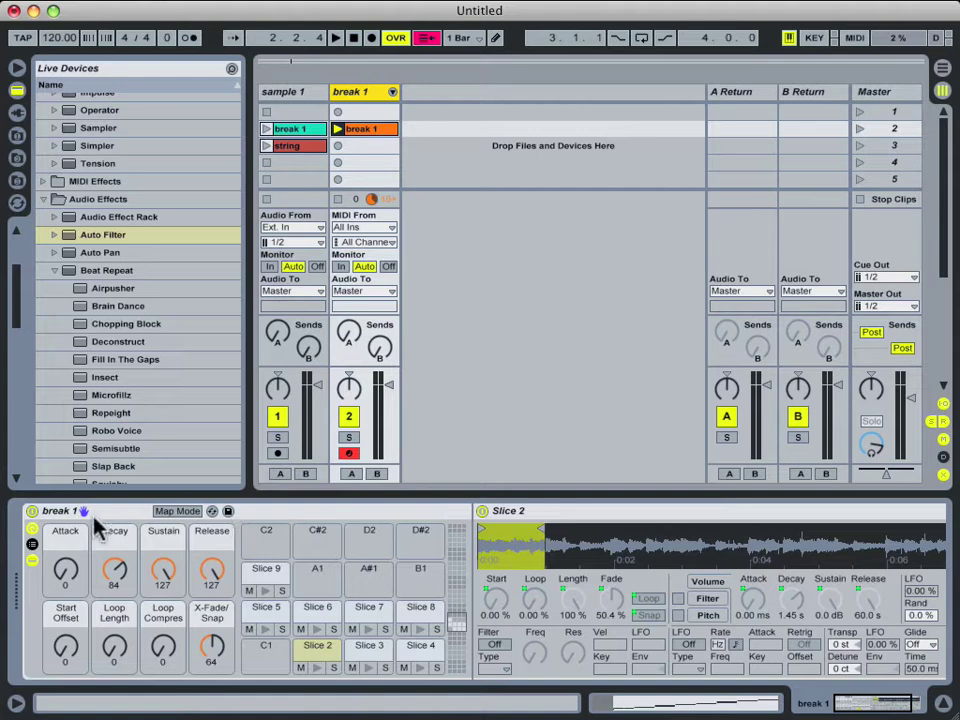
Step: Reveal the Drum Rack chain list with its choke settings and set Slices 2 and 3 to choke group 16
{"action": "left_click", "coordinate": [32, 545]}
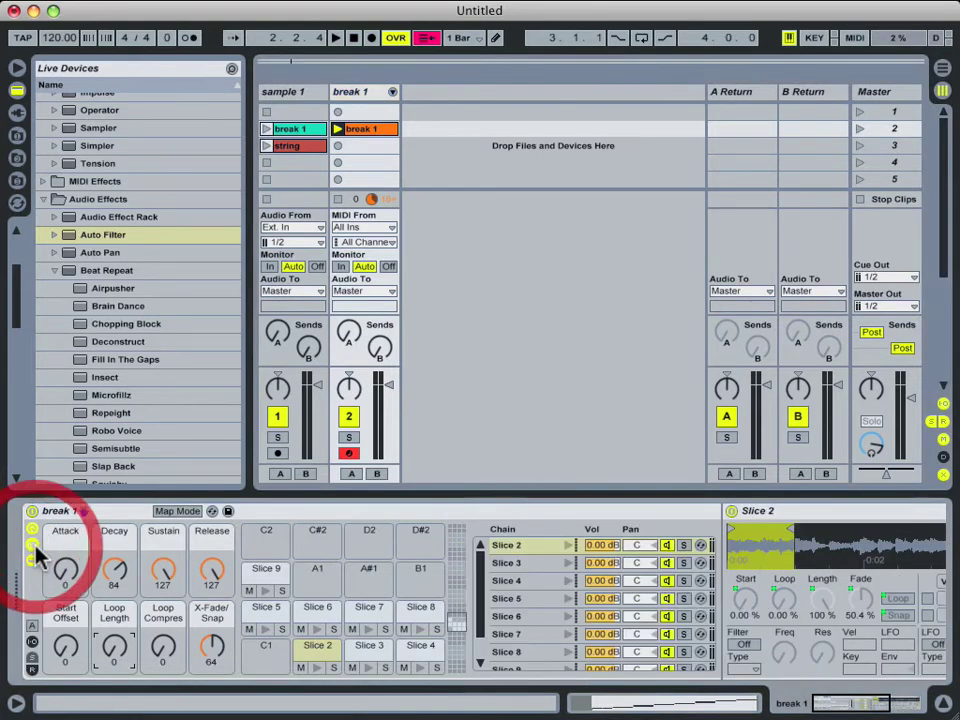
{"action": "left_click", "coordinate": [32, 648]}
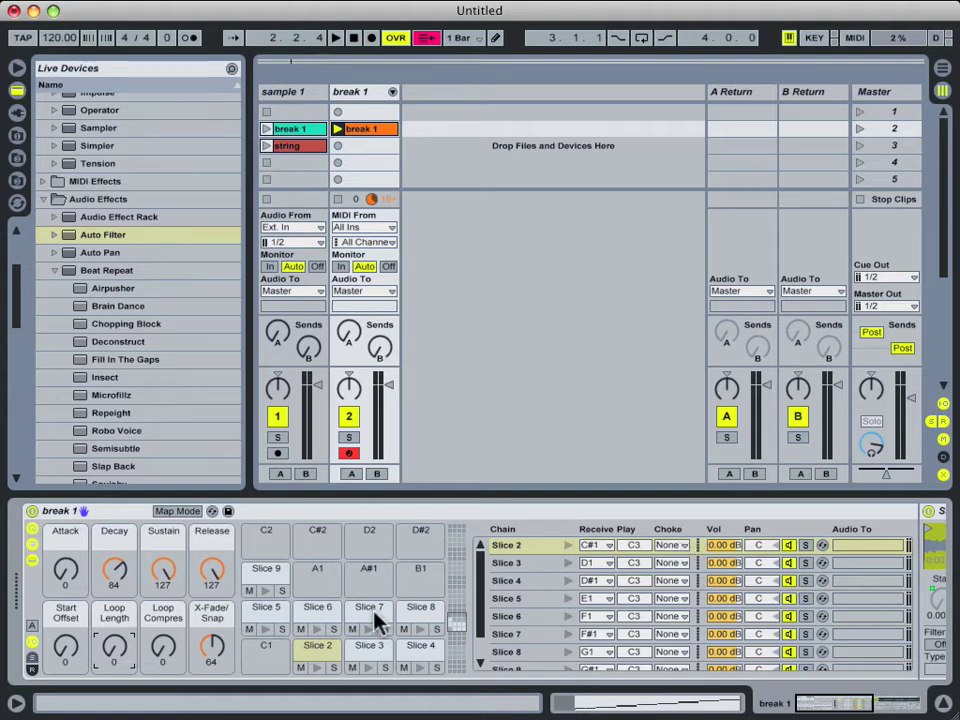
{"action": "left_click", "coordinate": [666, 548]}
{"action": "left_click", "coordinate": [668, 562]}
{"action": "left_click", "coordinate": [669, 565]}
{"action": "left_click", "coordinate": [669, 546]}
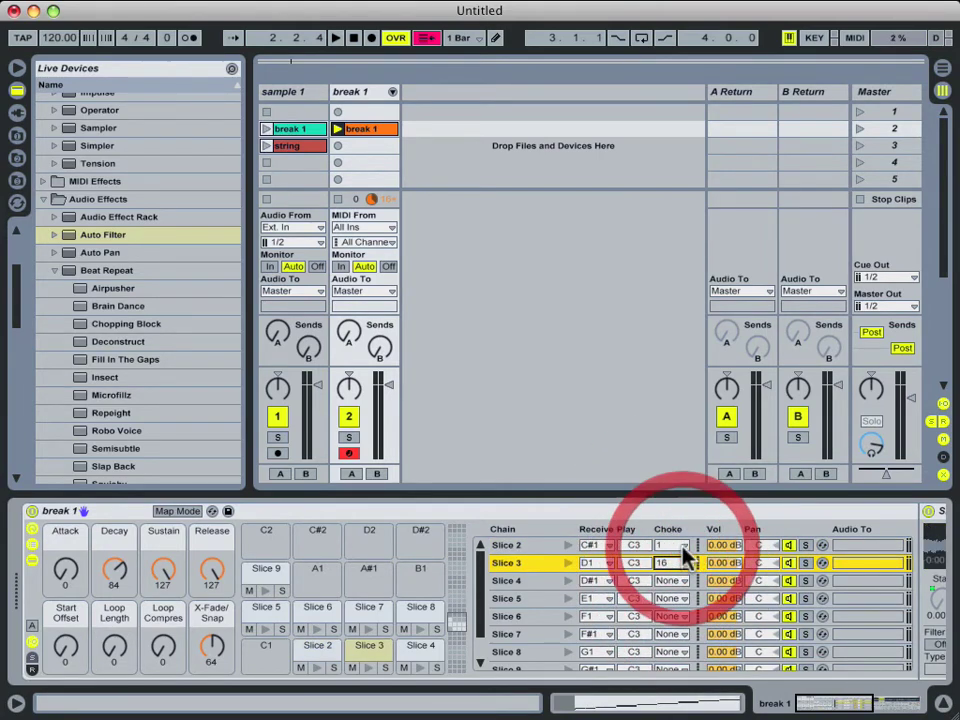
{"action": "left_click", "coordinate": [672, 545]}
{"action": "left_click", "coordinate": [668, 714]}
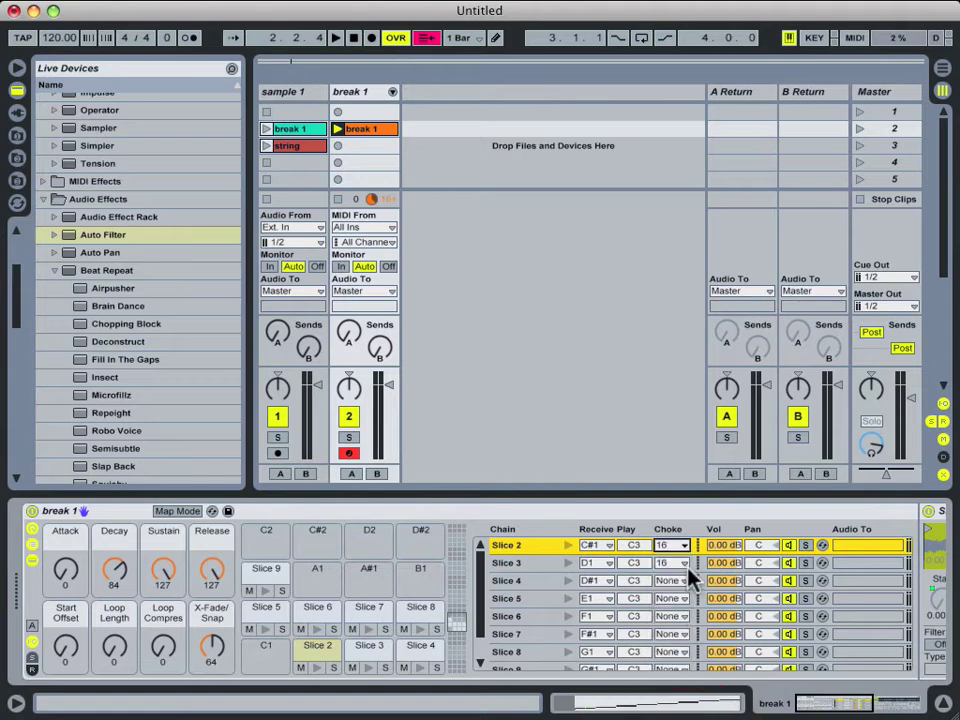
Step: Set Slices 4 through 9 to choke group 16 as well, then return to the break 1 notes
{"action": "left_click", "coordinate": [682, 579]}
{"action": "left_click", "coordinate": [676, 564]}
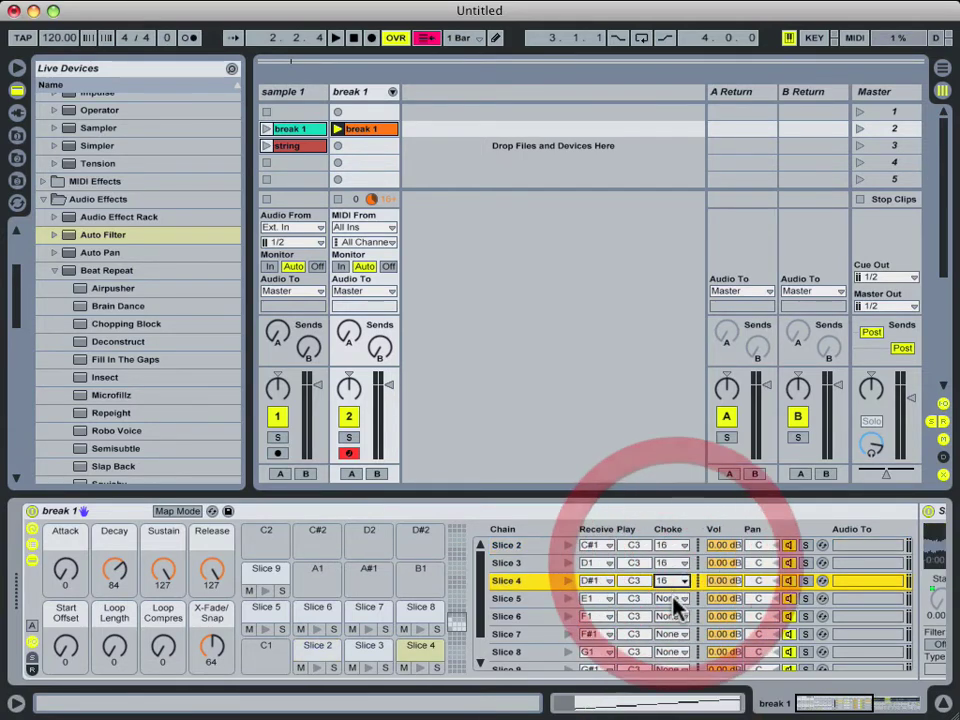
{"action": "left_click", "coordinate": [676, 600]}
{"action": "left_click", "coordinate": [672, 583]}
{"action": "left_click", "coordinate": [671, 616]}
{"action": "left_click", "coordinate": [671, 601]}
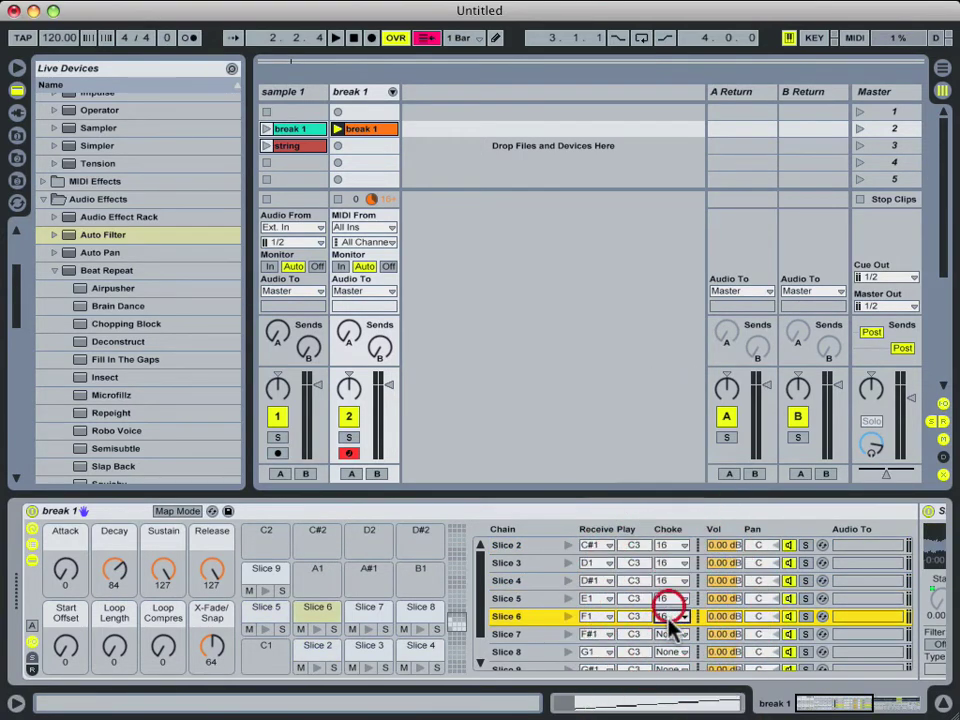
{"action": "left_click", "coordinate": [671, 634]}
{"action": "left_click", "coordinate": [671, 619]}
{"action": "left_click", "coordinate": [671, 652]}
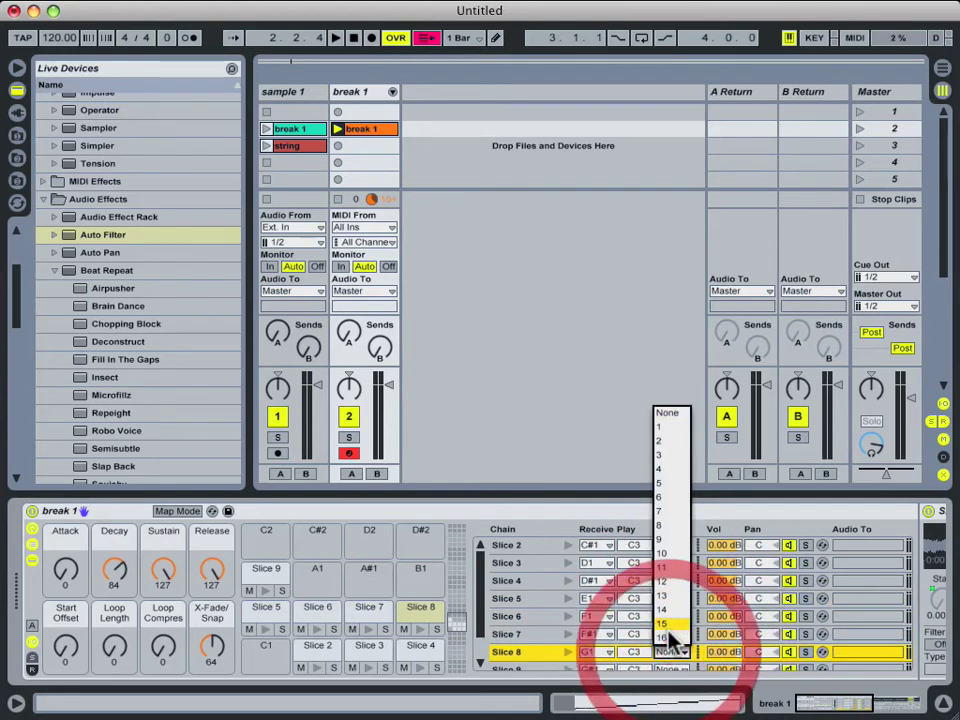
{"action": "left_click", "coordinate": [670, 638]}
{"action": "scroll", "coordinate": [672, 630], "scroll_direction": "down", "scroll_amount": 2}
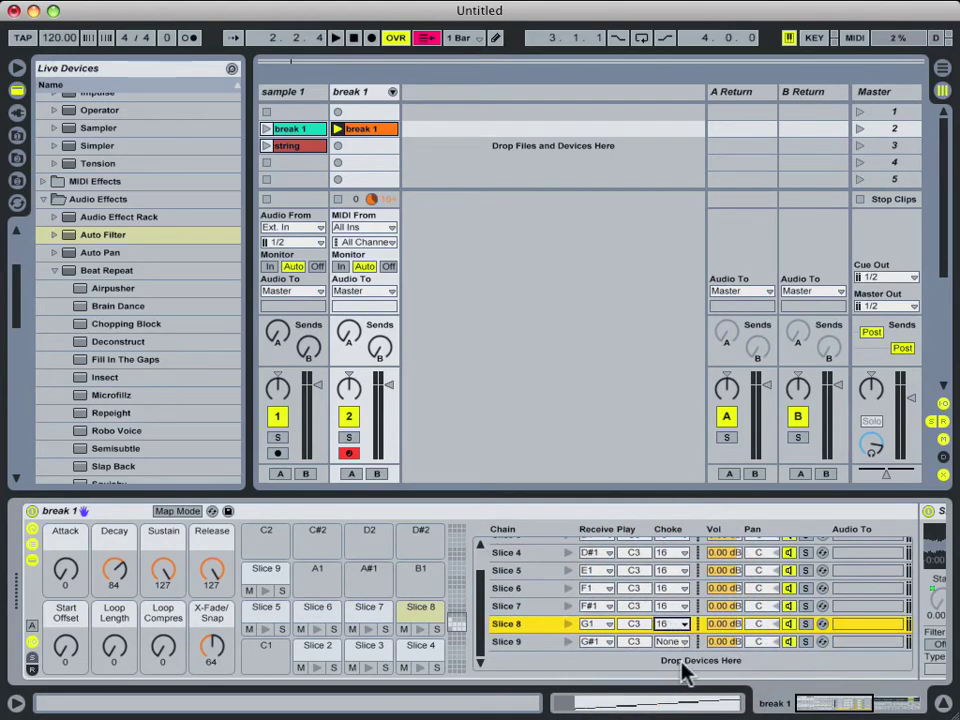
{"action": "left_click", "coordinate": [672, 642]}
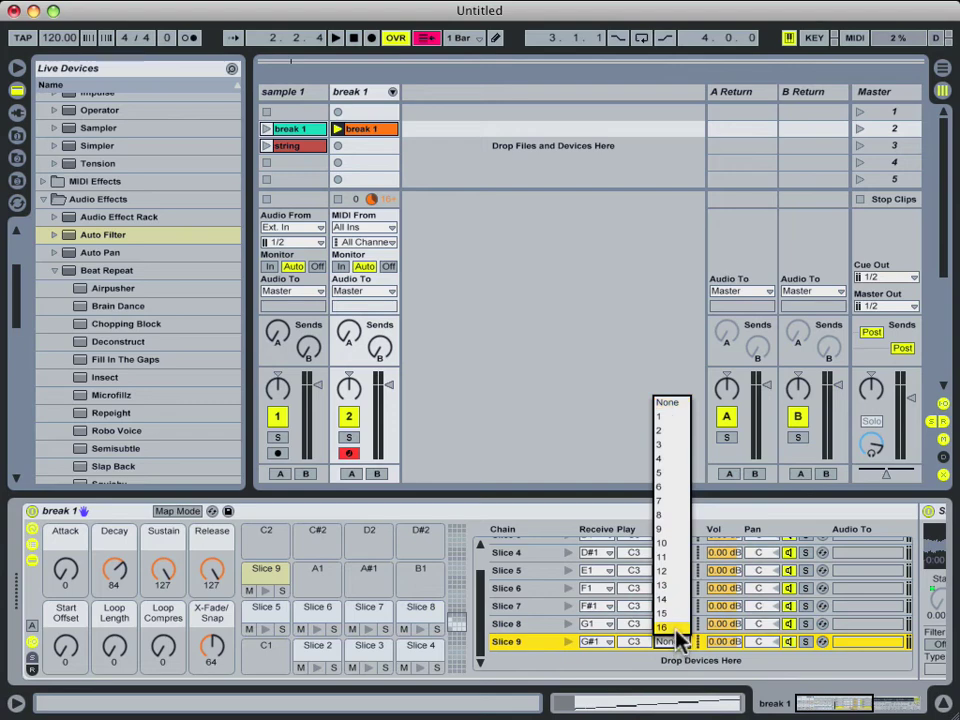
{"action": "left_click", "coordinate": [675, 630]}
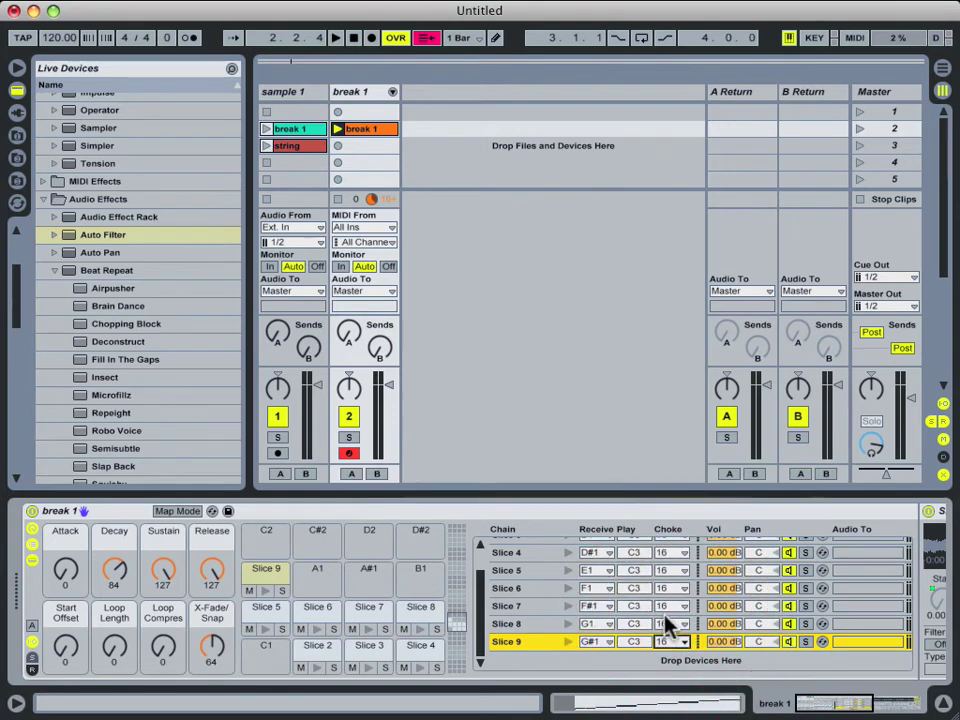
{"action": "scroll", "coordinate": [676, 620], "scroll_direction": "up", "scroll_amount": 2}
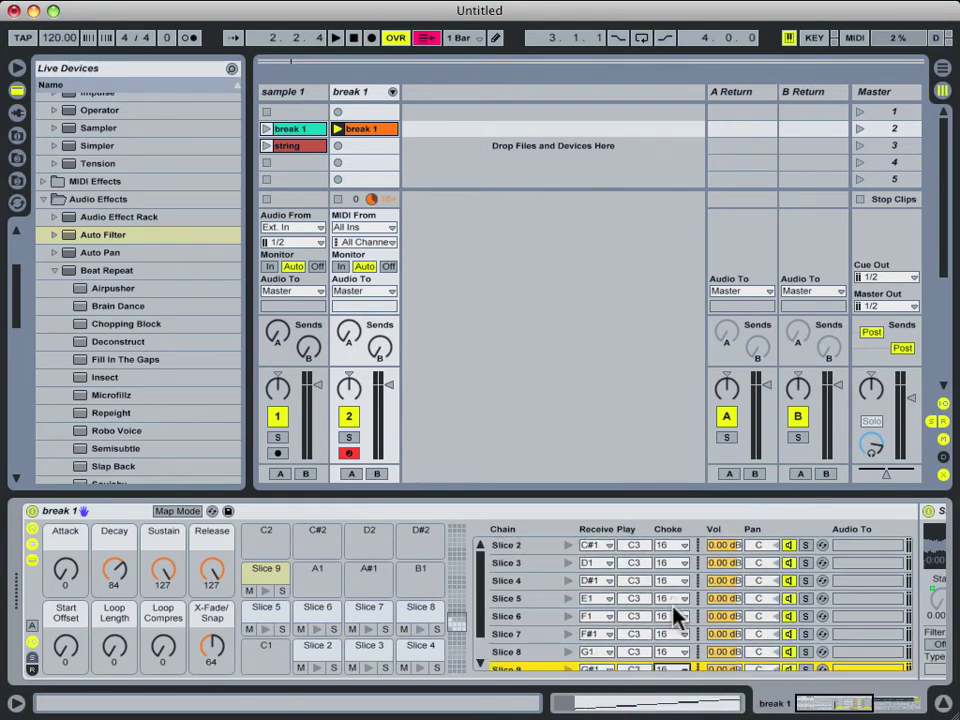
{"action": "double_click", "coordinate": [380, 129]}
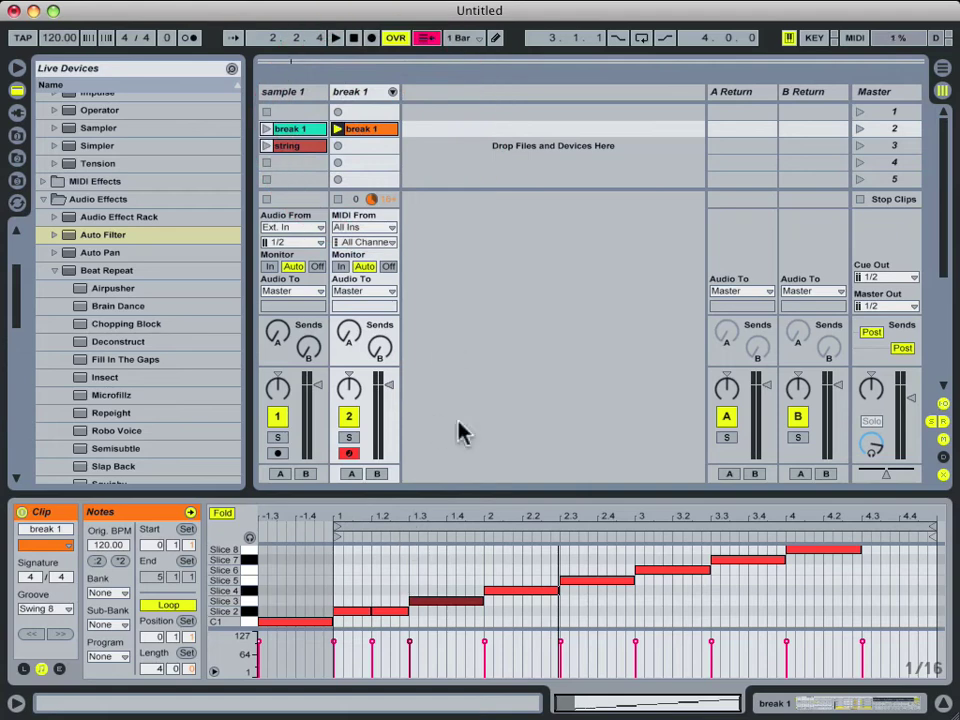
Step: Select the short Slice 2 and Slice 3 notes and play the clip to hear the choked slices
{"action": "left_click", "coordinate": [398, 611]}
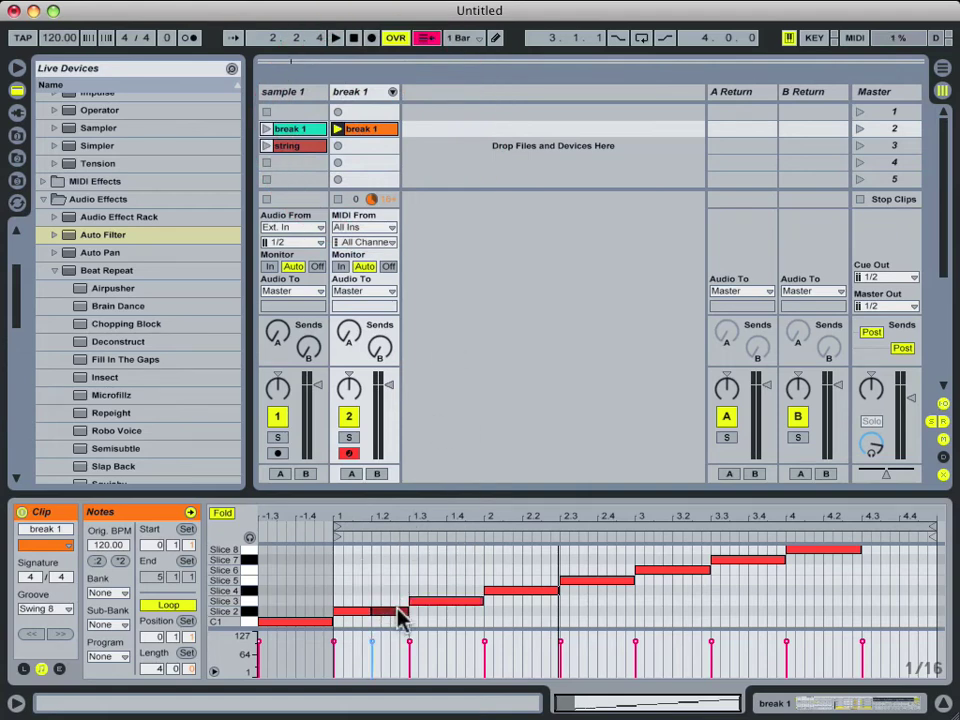
{"action": "left_click", "coordinate": [448, 600]}
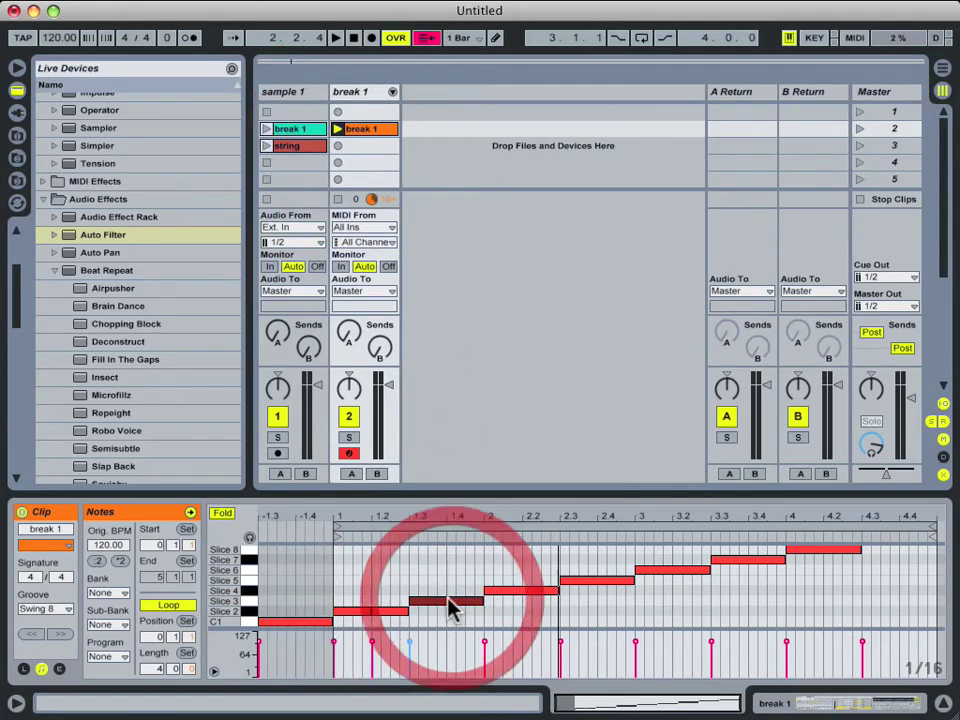
{"action": "left_click", "coordinate": [394, 612]}
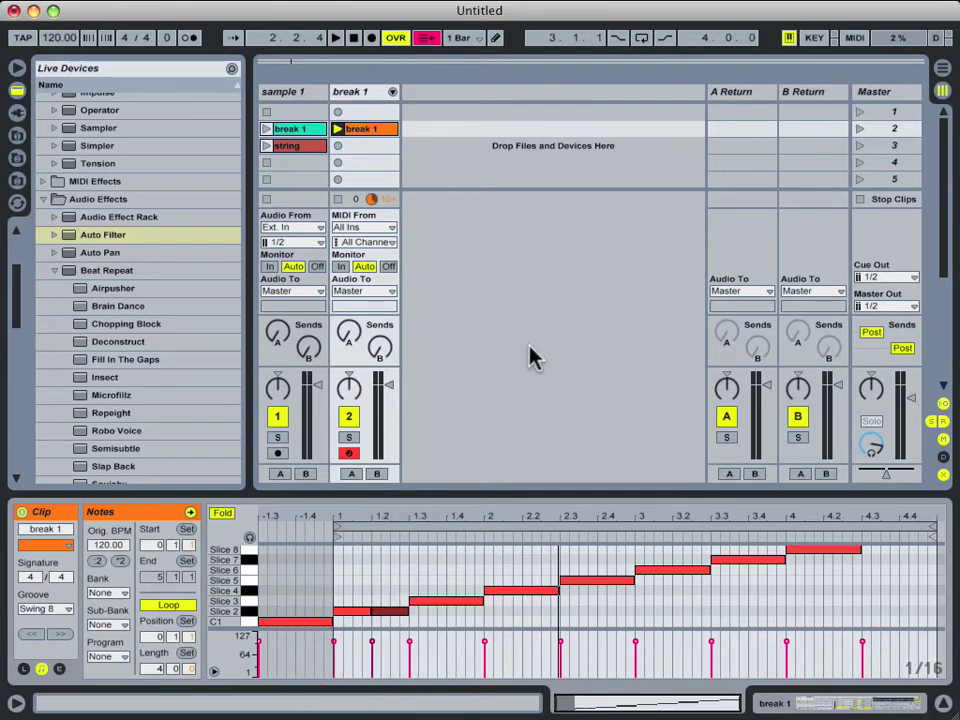
{"action": "key", "text": "space"}
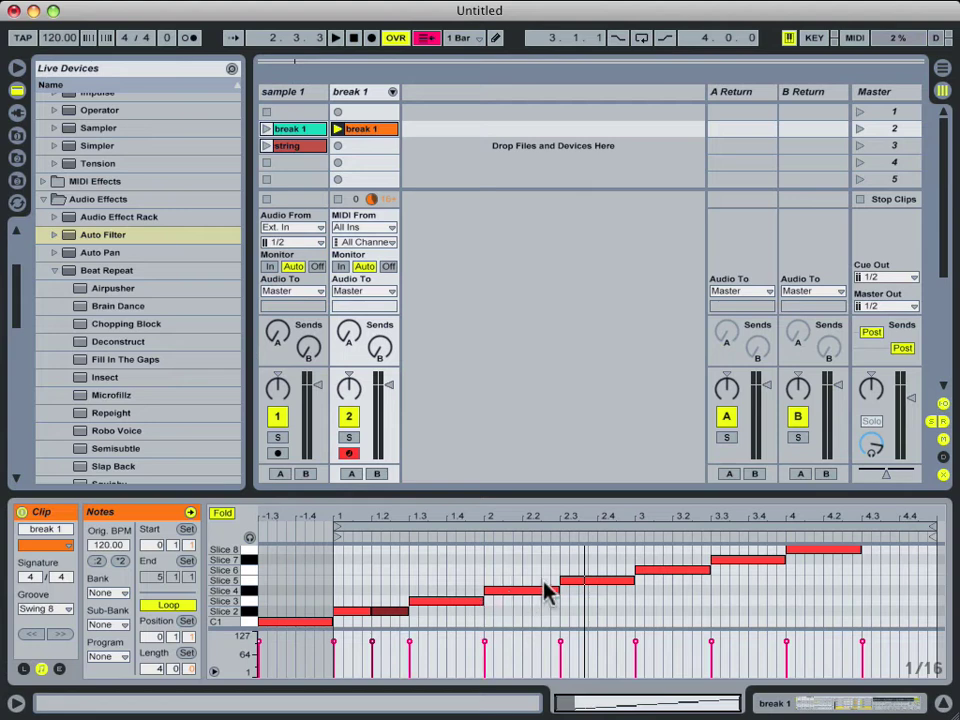
Step: Move the Slice 5 note to beat 2, split Slice 7 into two short hits, and play it back
{"action": "left_click", "coordinate": [596, 582]}
{"action": "mouse_move", "coordinate": [596, 582]}
{"action": "left_mouse_down"}
{"action": "mouse_move", "coordinate": [525, 591]}
{"action": "mouse_move", "coordinate": [542, 600]}
{"action": "mouse_move", "coordinate": [605, 590]}
{"action": "mouse_move", "coordinate": [606, 598]}
{"action": "left_mouse_up"}
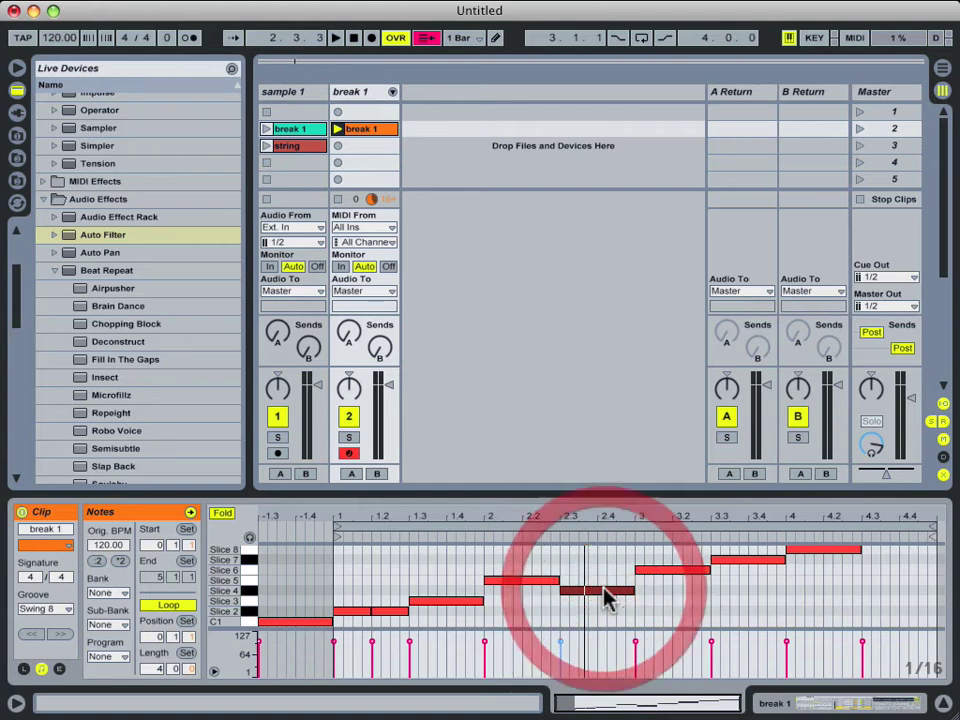
{"action": "left_click", "coordinate": [773, 563]}
{"action": "left_click_drag", "start_coordinate": [782, 560], "coordinate": [757, 560]}
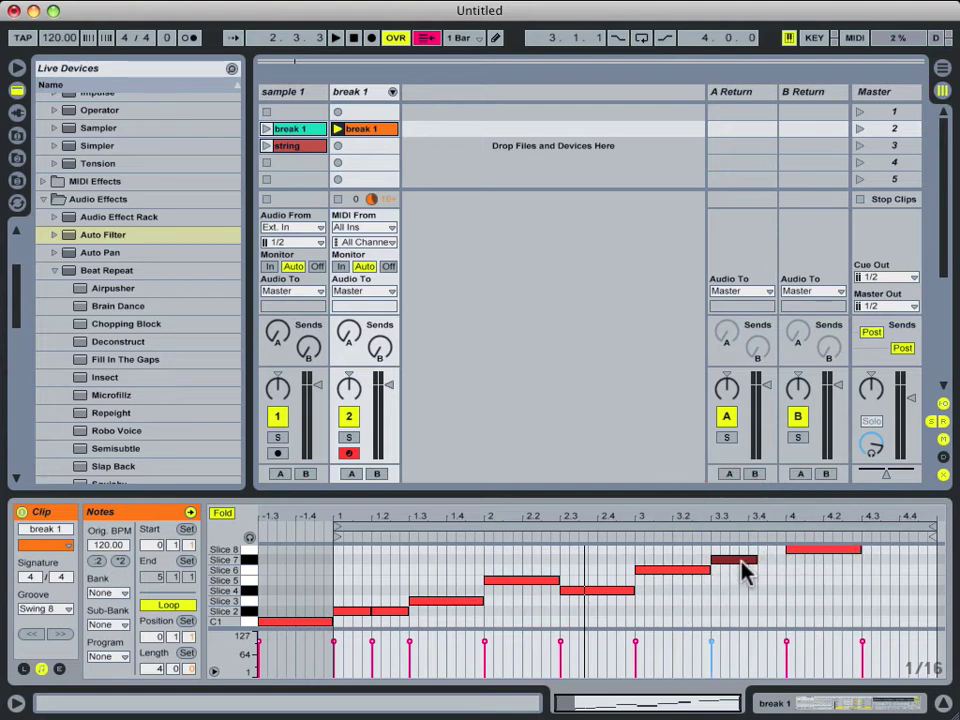
{"action": "left_click_drag", "start_coordinate": [745, 570], "coordinate": [779, 566]}
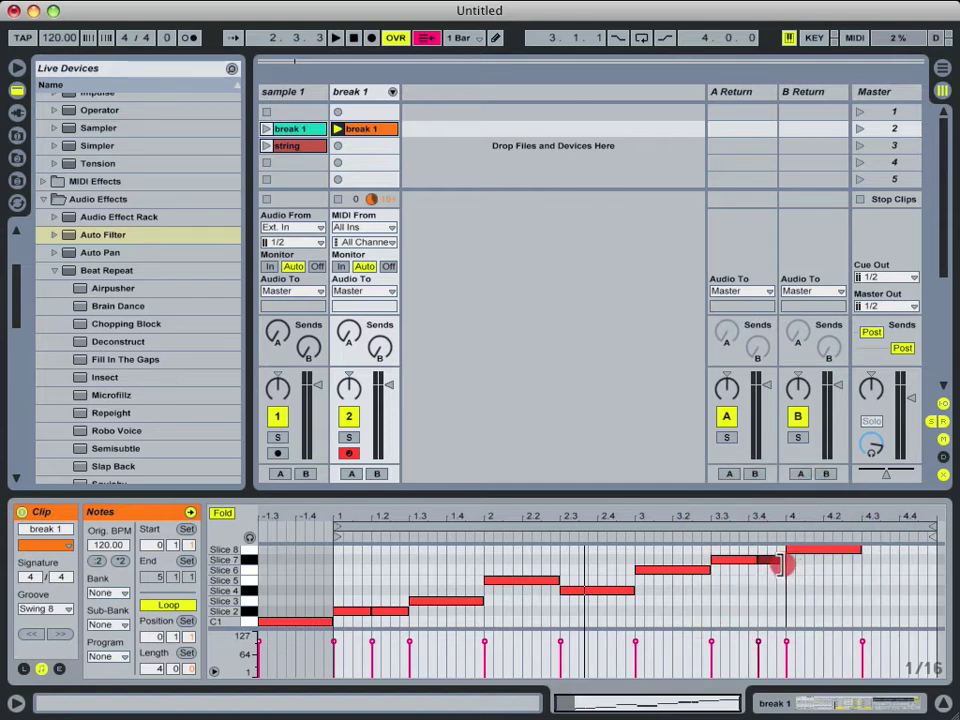
{"action": "left_click", "coordinate": [814, 570]}
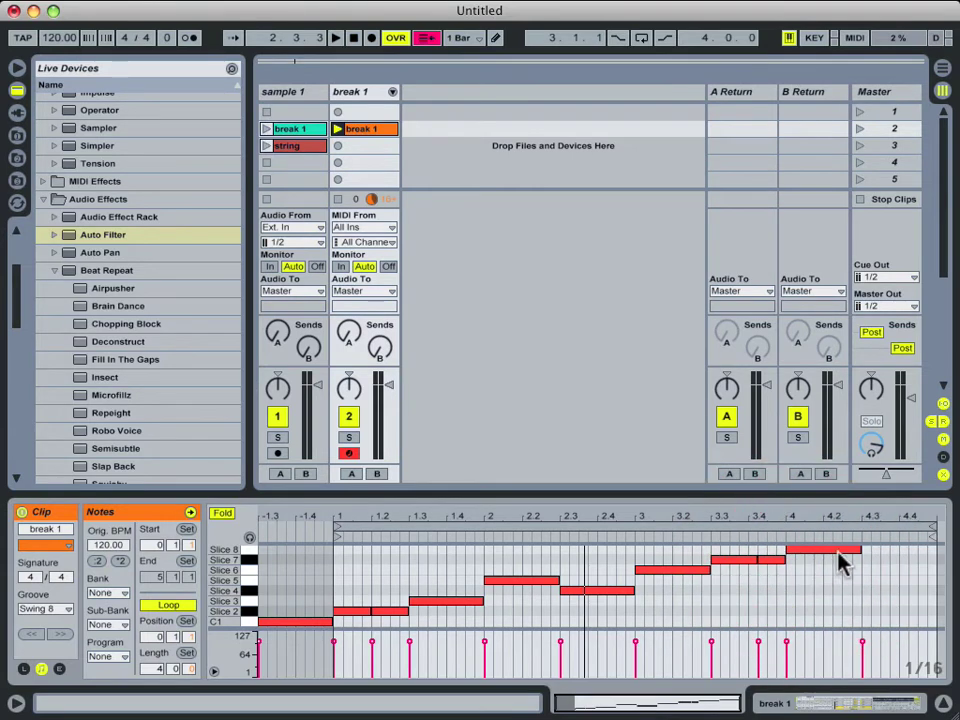
{"action": "key", "text": "space"}
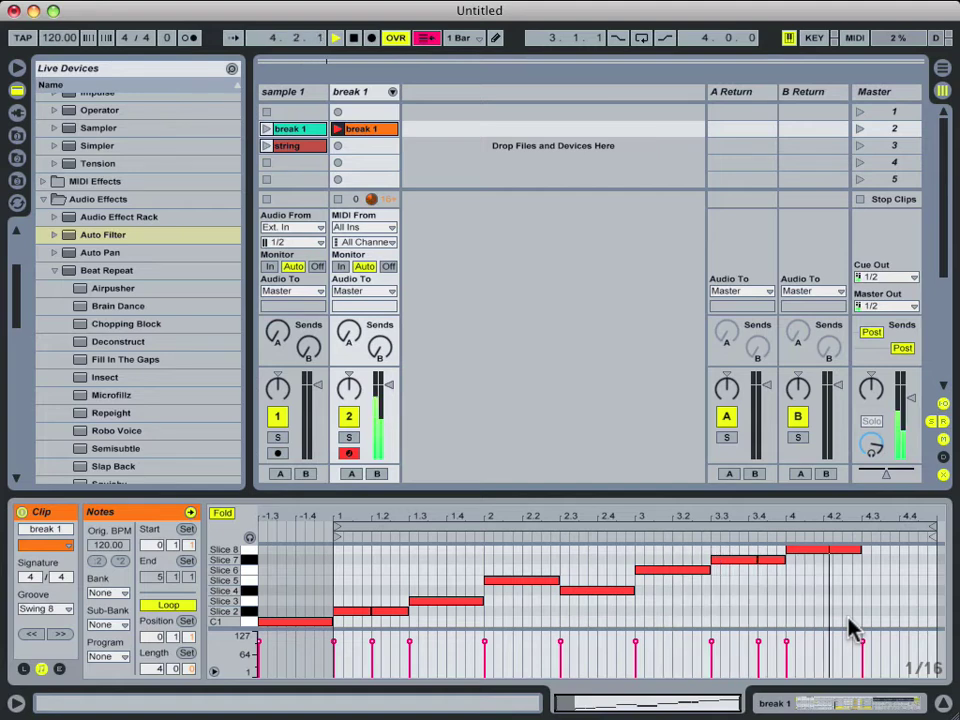
Step: Stop playback of the break 1 pattern and switch to the sample 1 track
{"action": "key", "text": "space"}
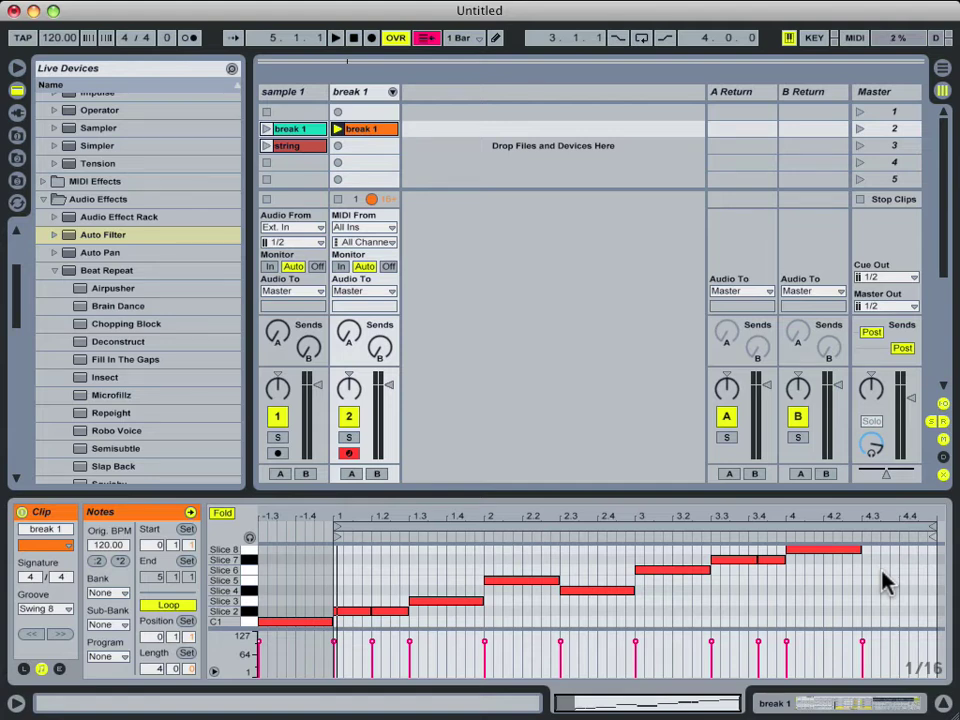
{"action": "scroll", "coordinate": [885, 583], "scroll_direction": "up", "scroll_amount": 1}
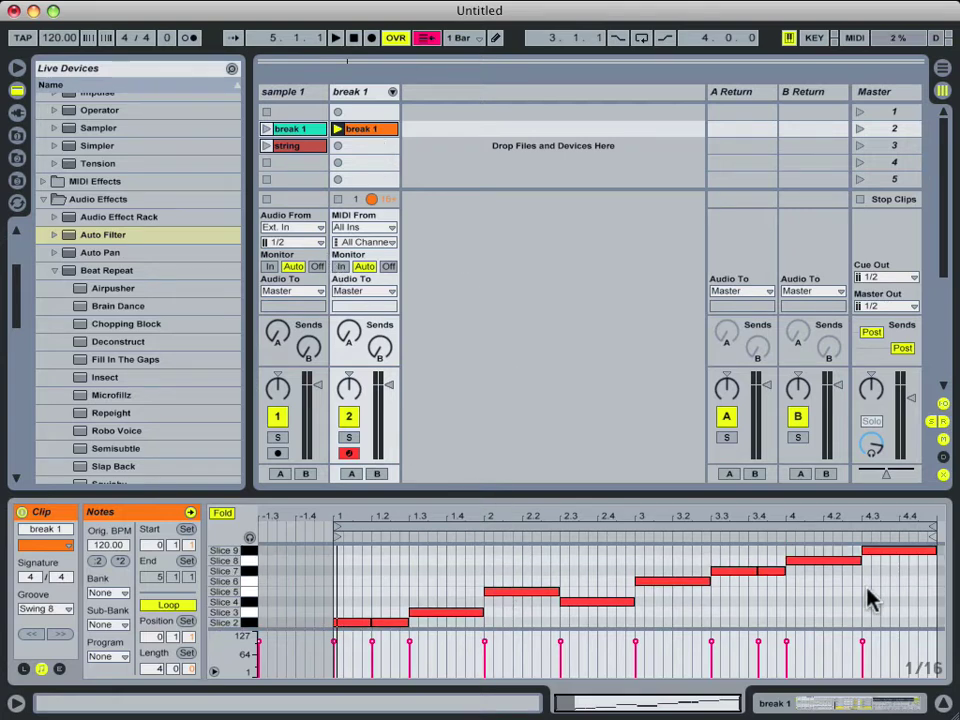
{"action": "left_click", "coordinate": [404, 579]}
{"action": "left_click", "coordinate": [302, 92]}
Step: Choose Slice to New MIDI Track on sample 1's break 1 audio clip to bring up its slicing dialog
{"action": "left_click", "coordinate": [309, 126]}
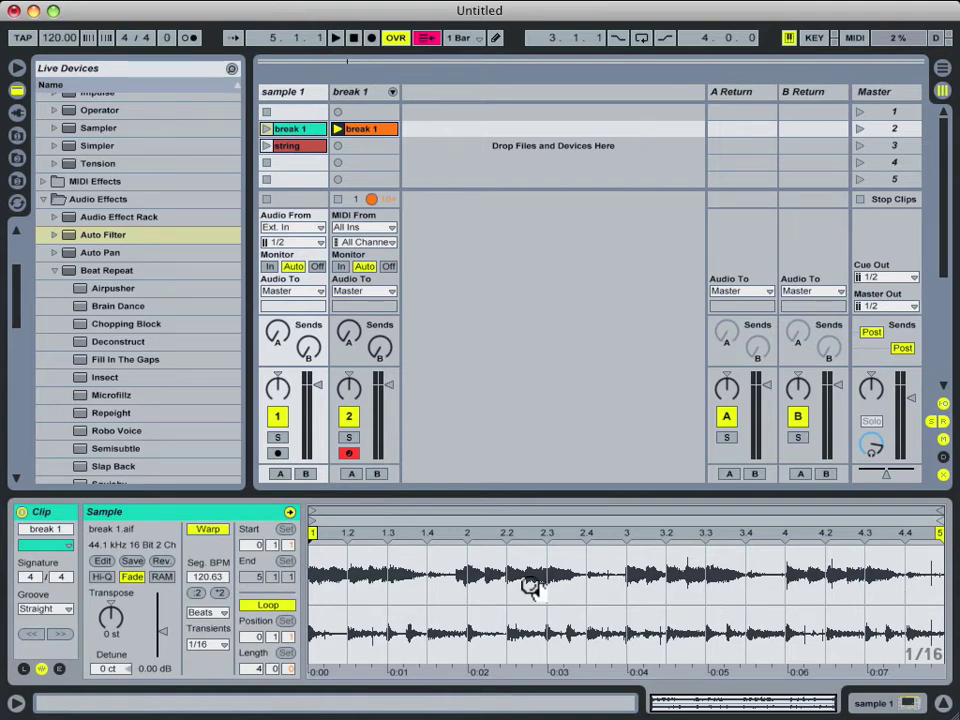
{"action": "right_click", "coordinate": [304, 130]}
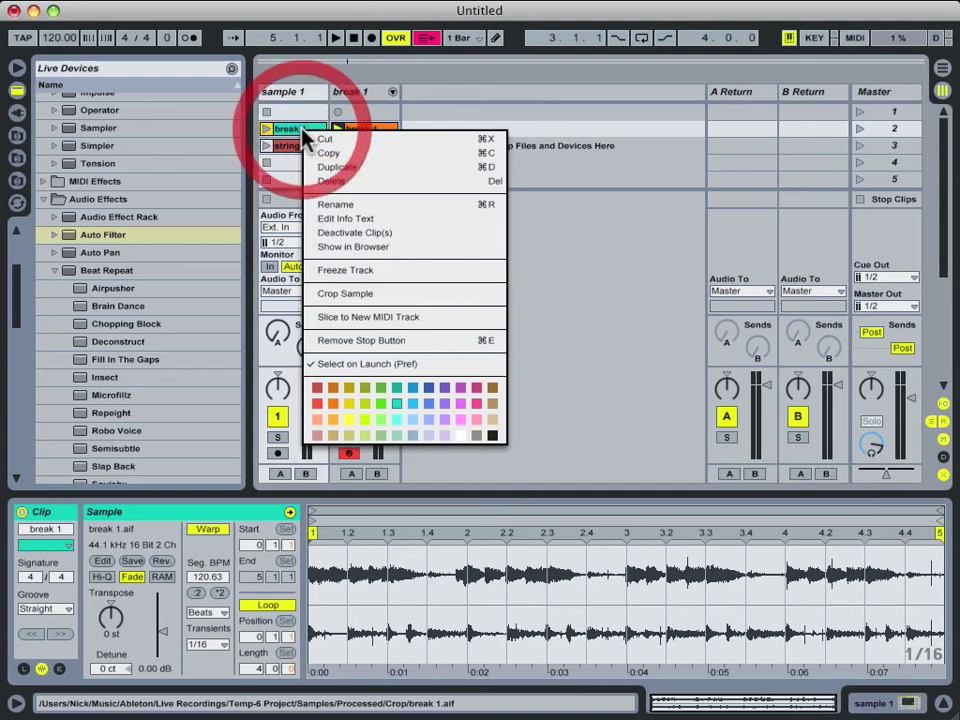
{"action": "left_click", "coordinate": [397, 320]}
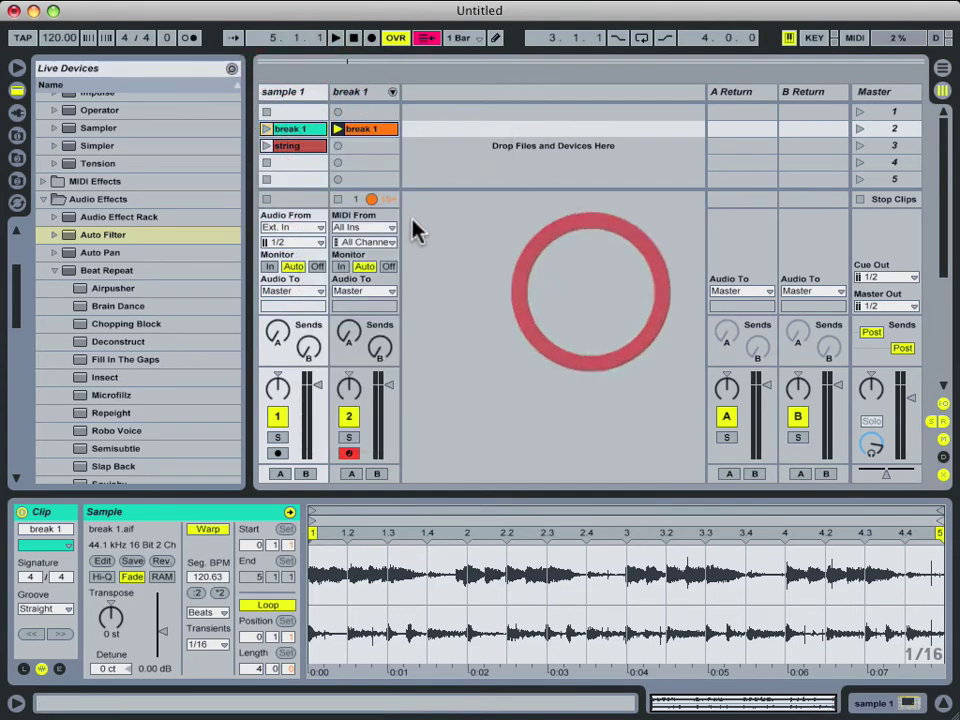
{"action": "right_click", "coordinate": [304, 130]}
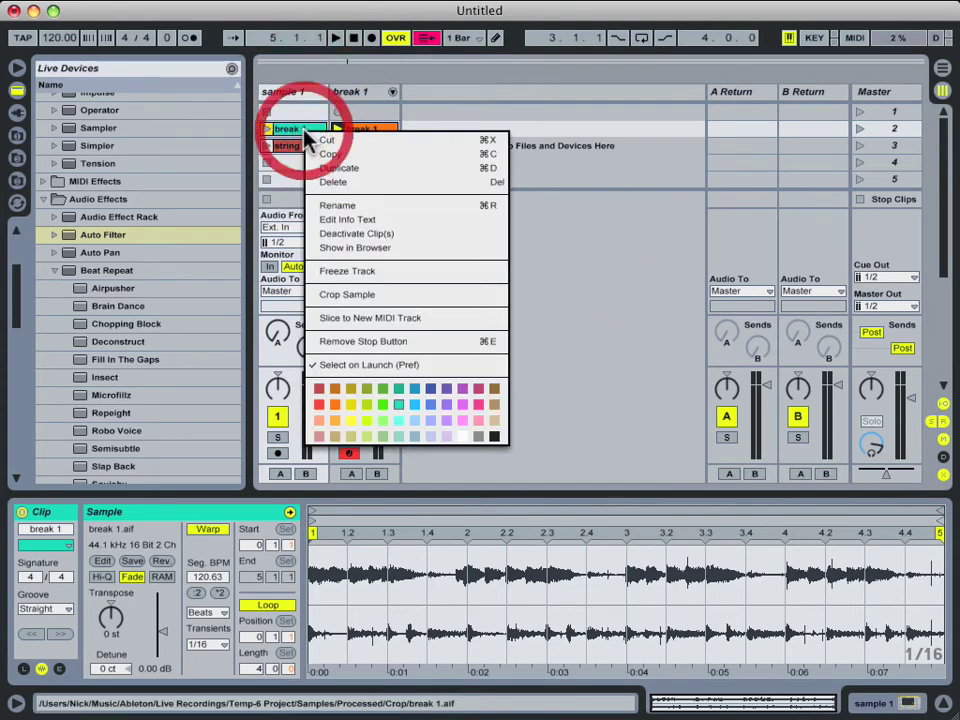
{"action": "left_click", "coordinate": [398, 320]}
{"action": "left_click_drag", "start_coordinate": [480, 369], "coordinate": [547, 197]}
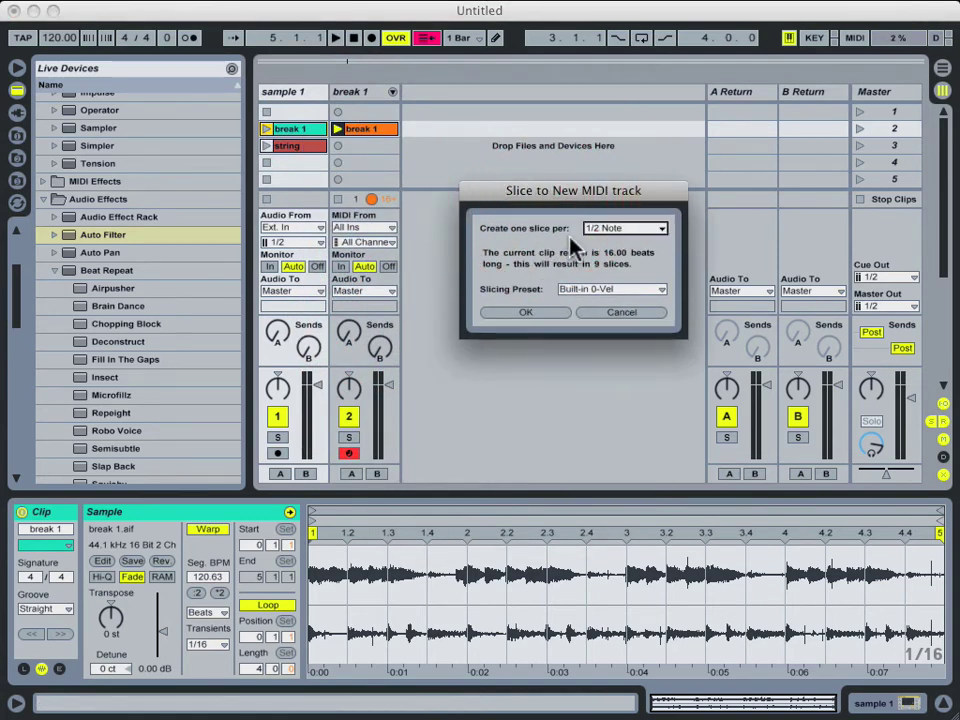
{"action": "left_click", "coordinate": [625, 233]}
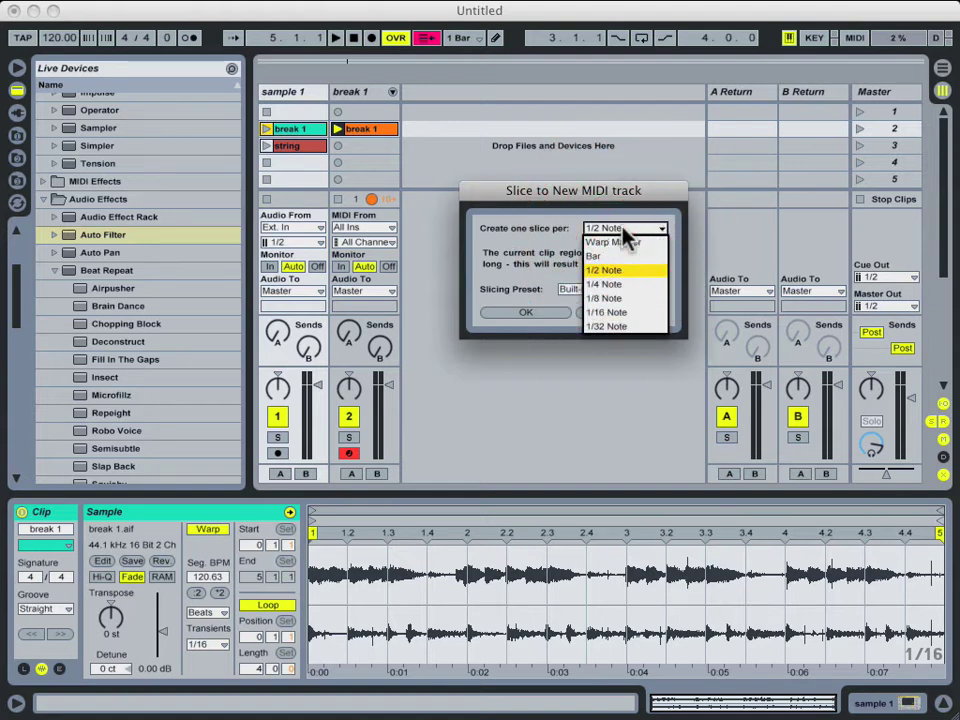
{"action": "left_click", "coordinate": [625, 233]}
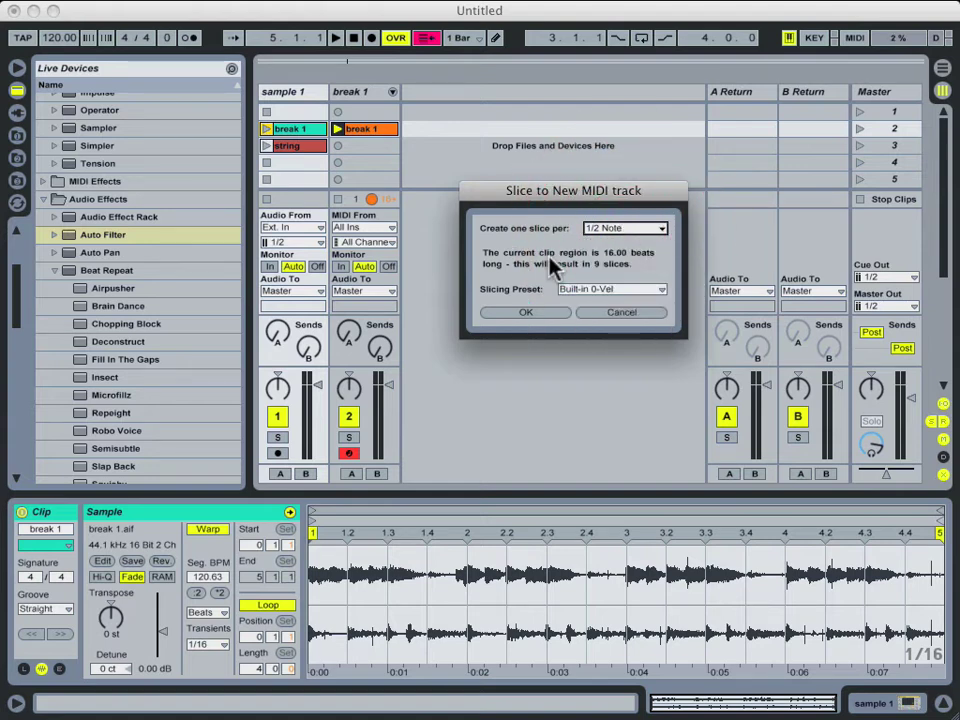
{"action": "left_click", "coordinate": [597, 292]}
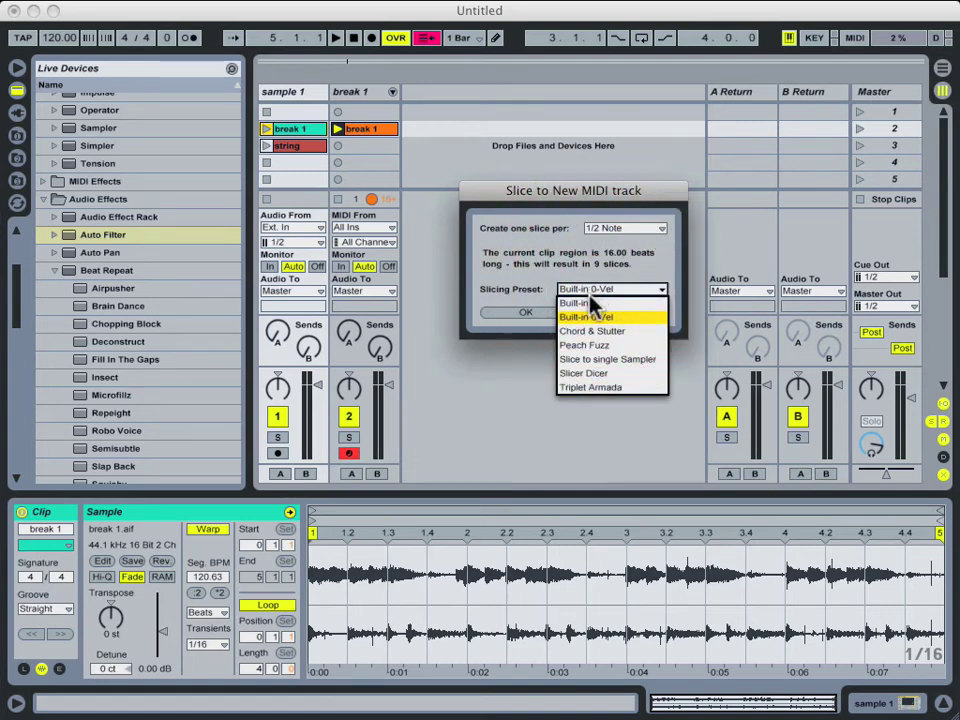
{"action": "left_click", "coordinate": [606, 318]}
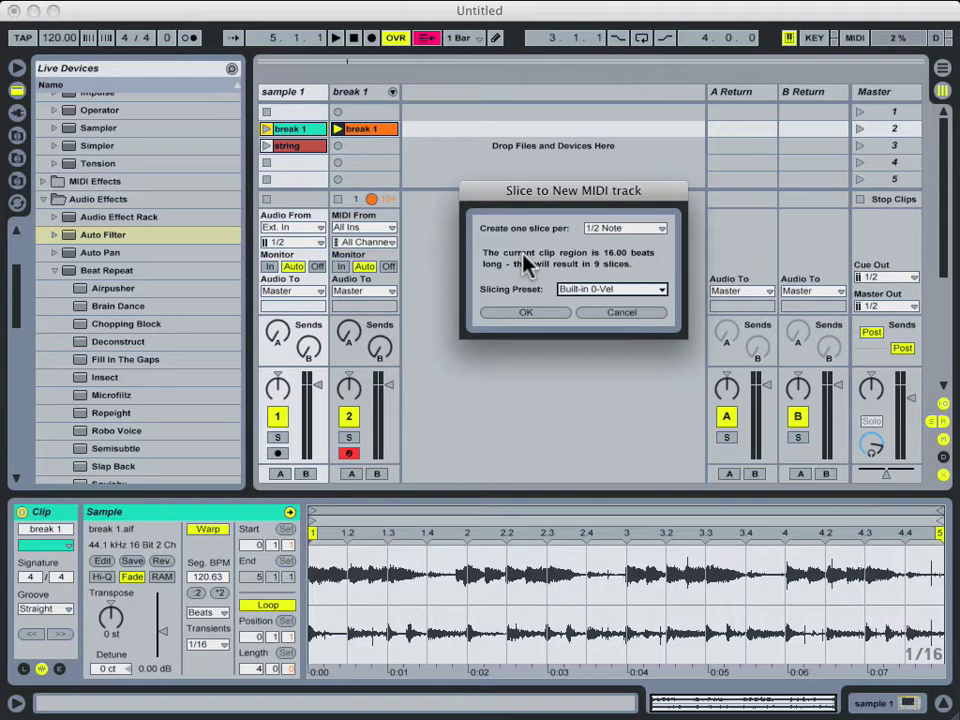
{"action": "left_click", "coordinate": [638, 318]}
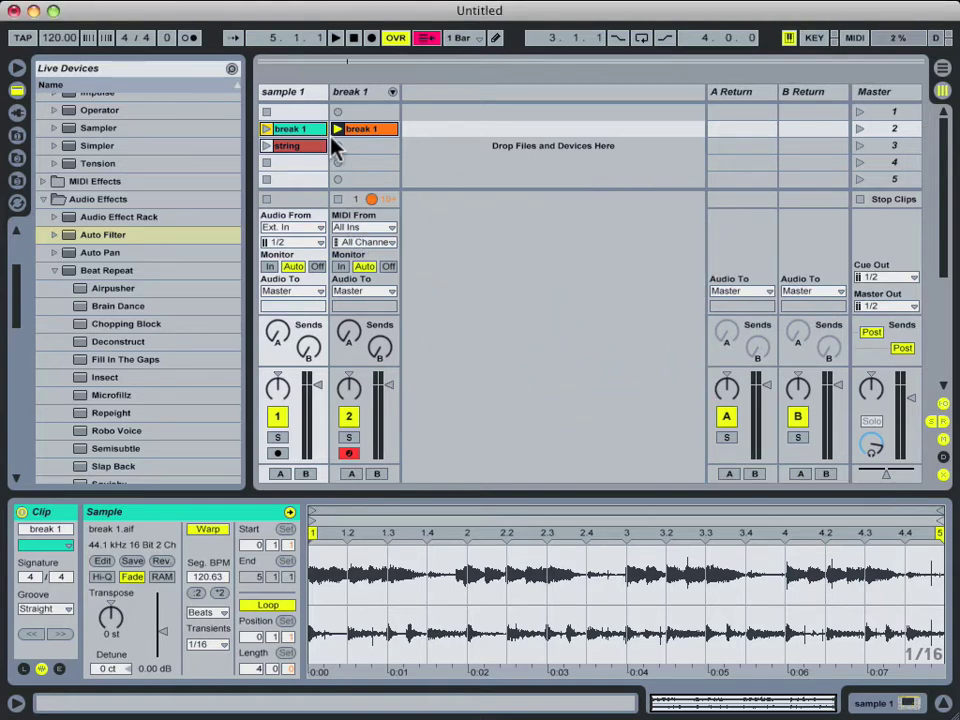
Step: Show the break 1 track's Drum Rack, toggling over from the clip notes with Shift+Tab
{"action": "left_click", "coordinate": [356, 92]}
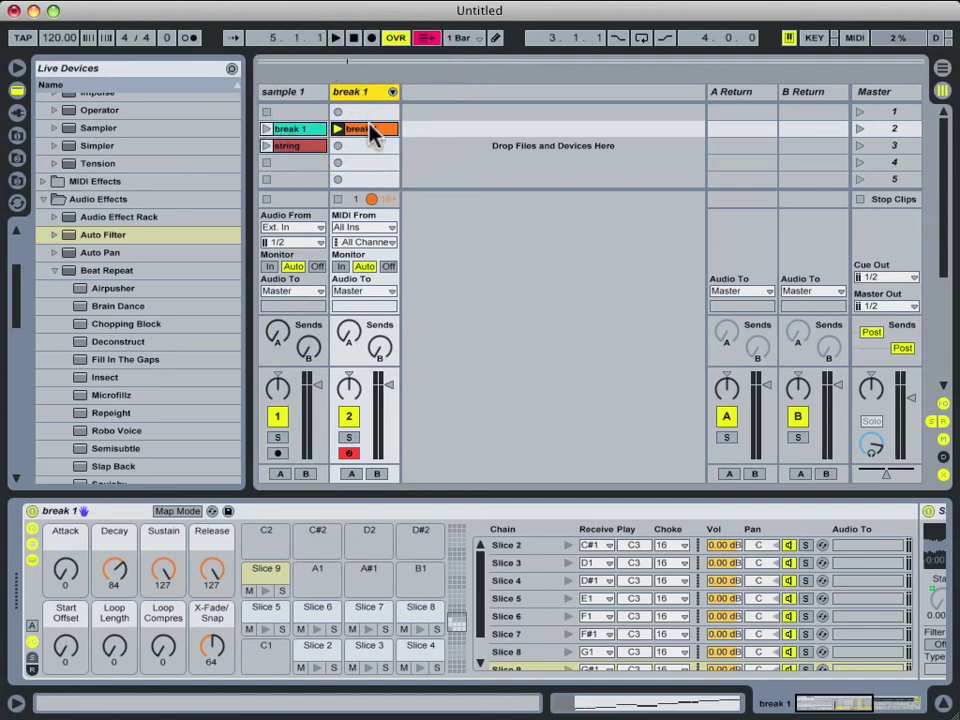
{"action": "left_click", "coordinate": [369, 130]}
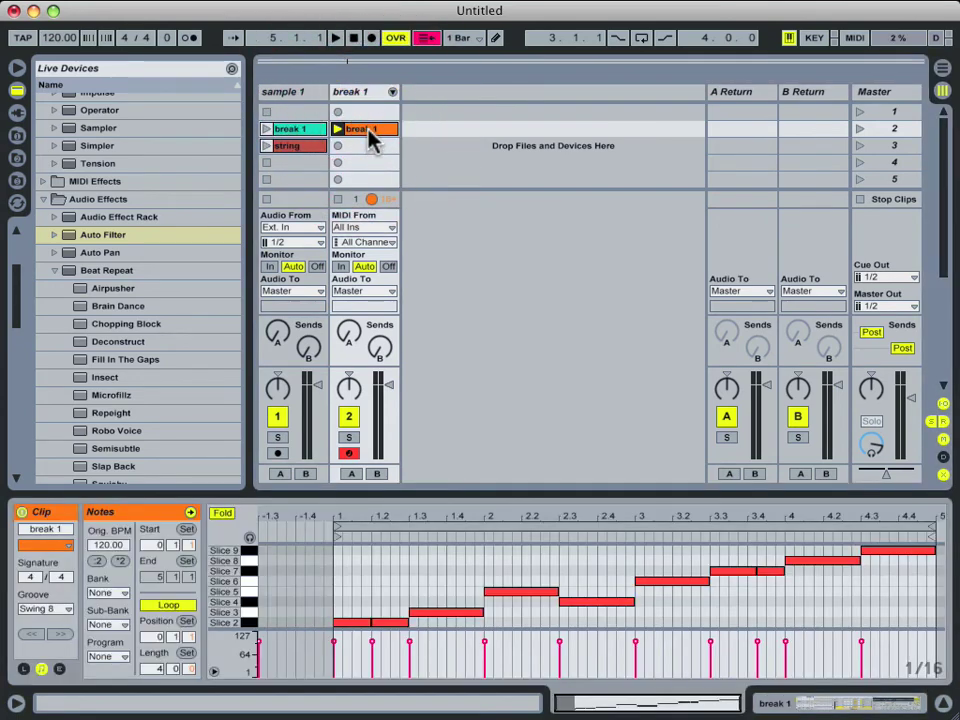
{"action": "key", "text": "shift+Tab"}
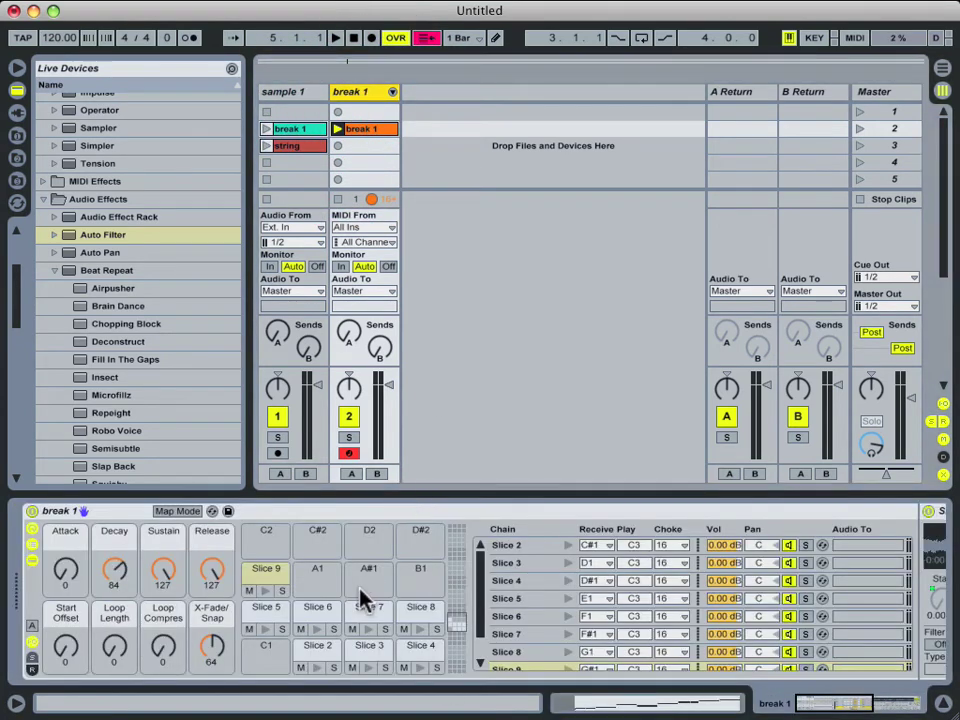
Step: Audition the Slice 3, 4, 8 and 7 pads, then select the empty C1 pad
{"action": "left_click", "coordinate": [369, 650]}
{"action": "left_click", "coordinate": [420, 652]}
{"action": "left_click", "coordinate": [410, 614]}
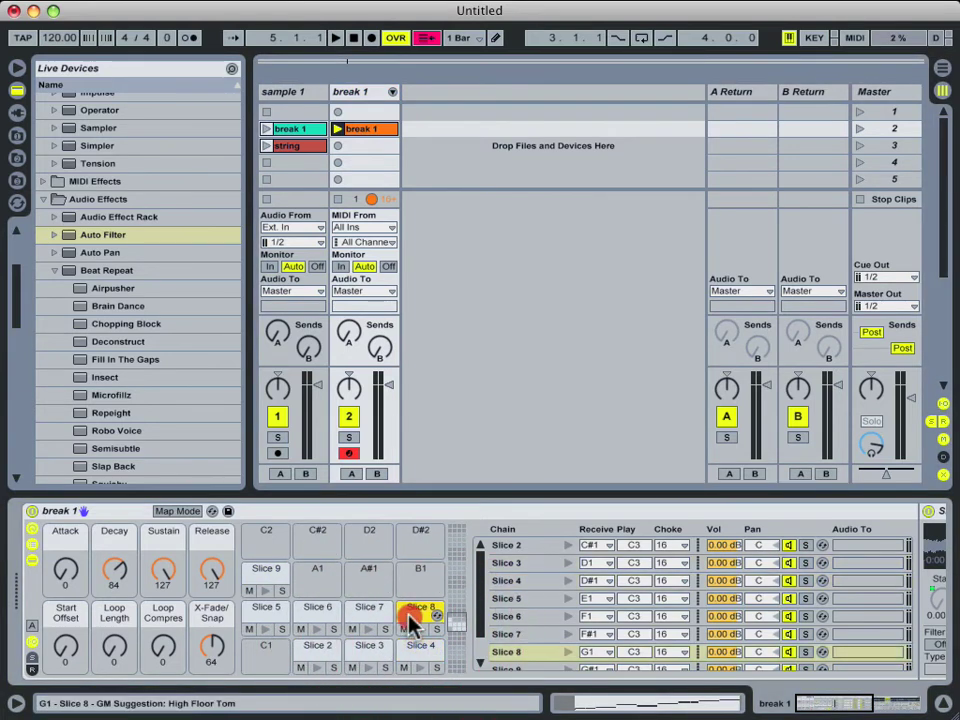
{"action": "left_click", "coordinate": [358, 611]}
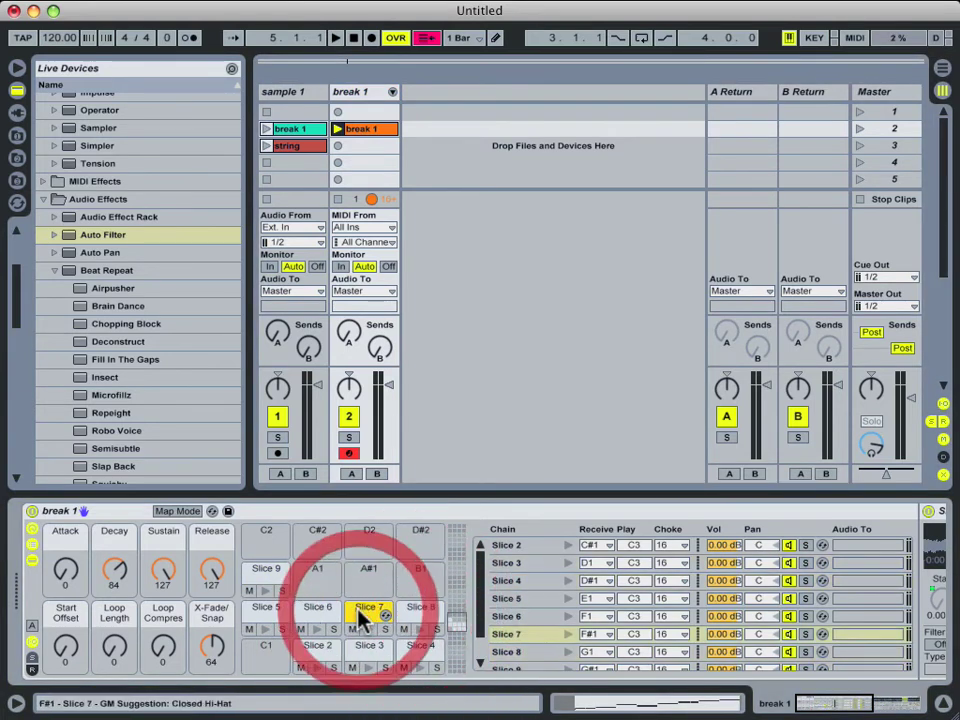
{"action": "left_click", "coordinate": [262, 662]}
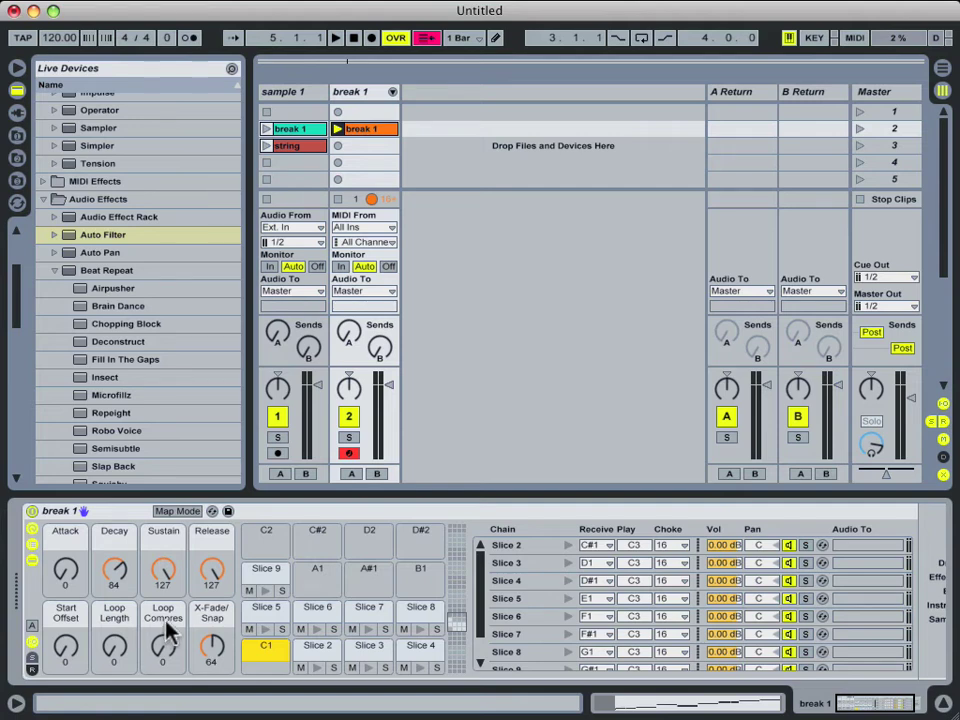
{"action": "mouse_move", "coordinate": [905, 711]}
{"action": "left_mouse_down"}
{"action": "mouse_move", "coordinate": [895, 704]}
{"action": "mouse_move", "coordinate": [912, 704]}
{"action": "left_mouse_up"}
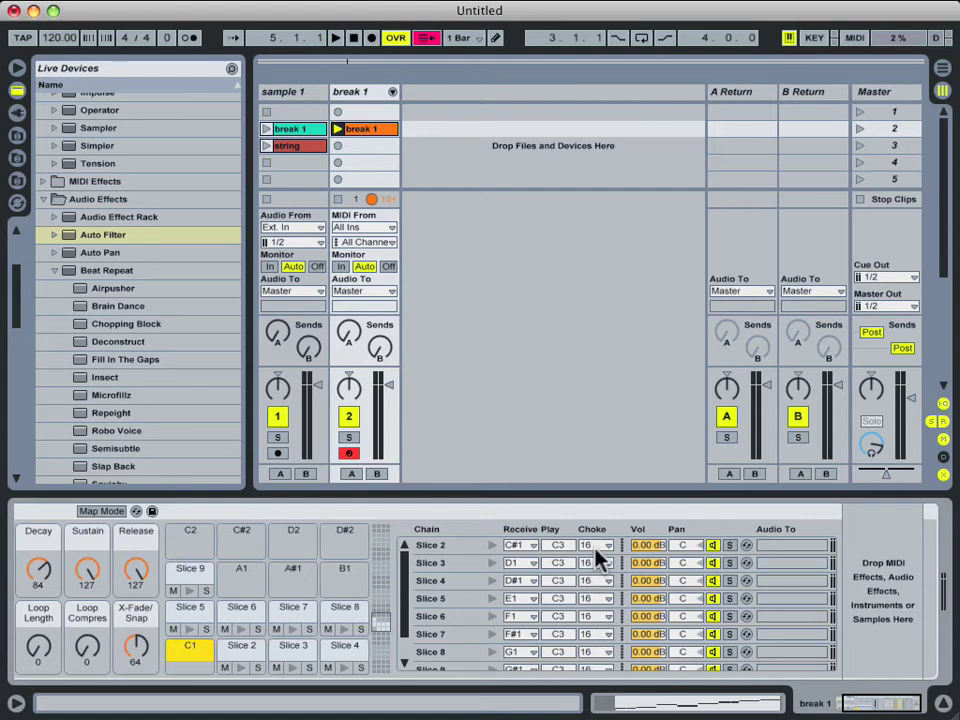
Step: Select the Slice 2 chain and scroll the device view to reveal its Simpler settings
{"action": "left_click", "coordinate": [451, 551]}
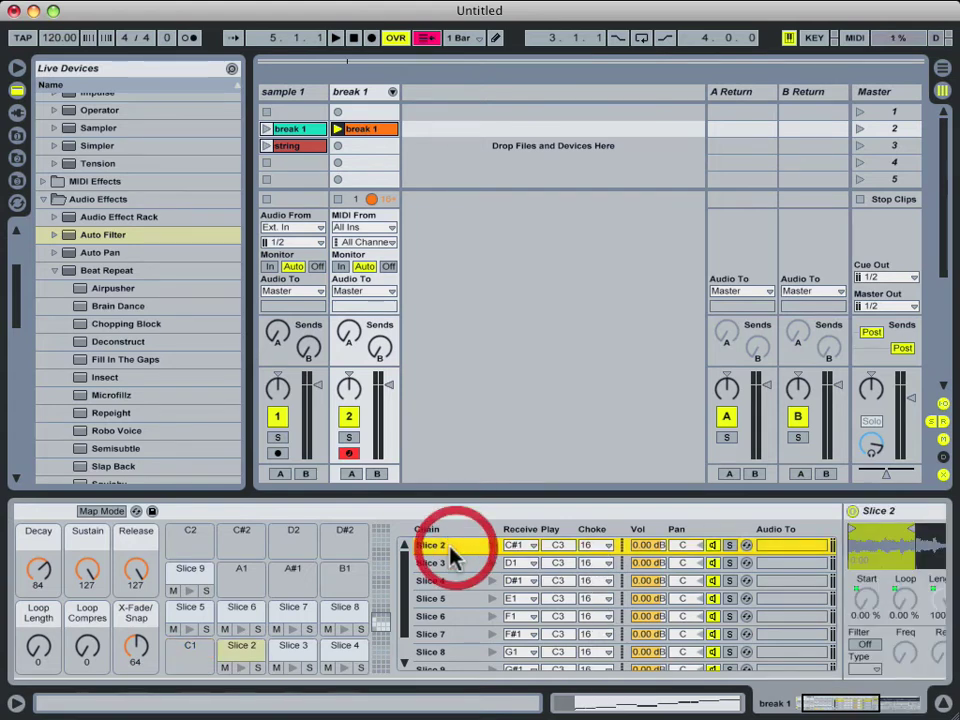
{"action": "left_click", "coordinate": [862, 703]}
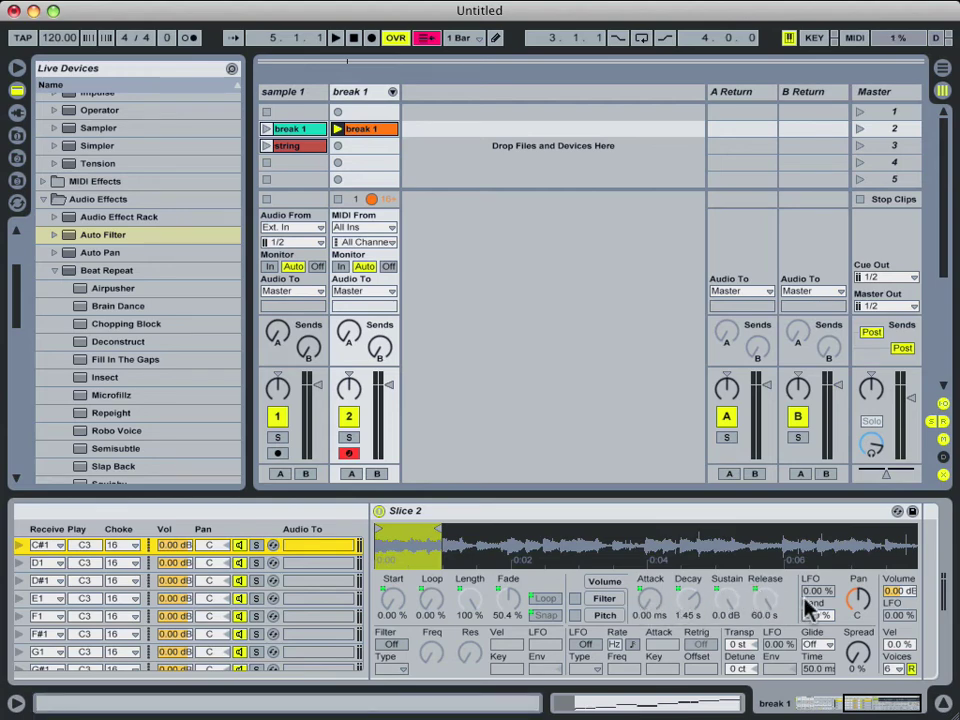
{"action": "left_click", "coordinate": [862, 707]}
{"action": "left_click", "coordinate": [851, 707]}
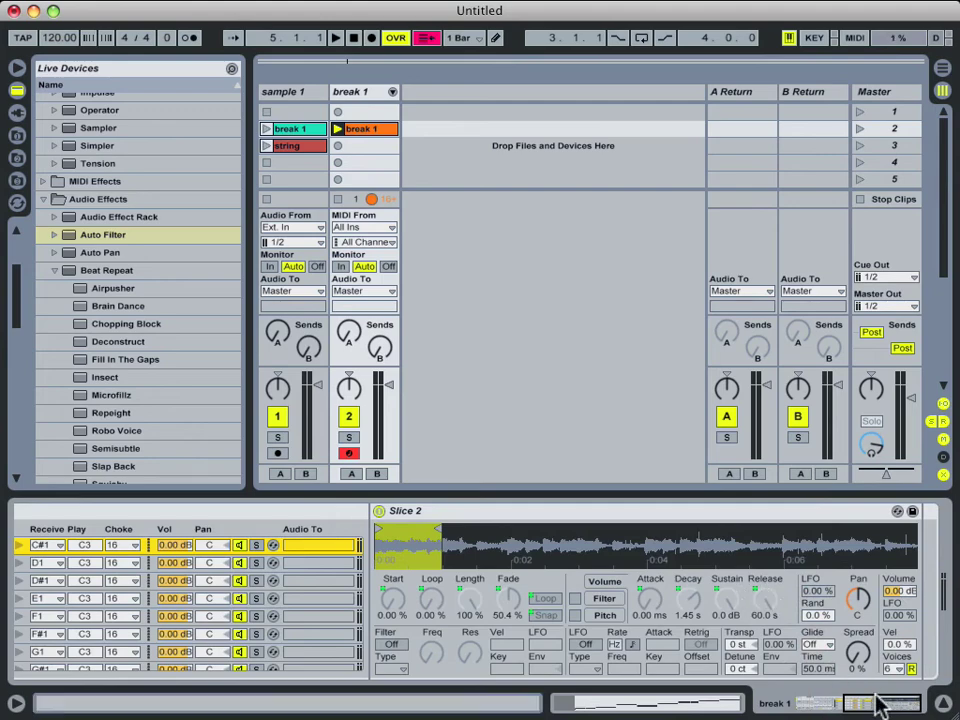
{"action": "left_click_drag", "start_coordinate": [866, 703], "coordinate": [790, 705]}
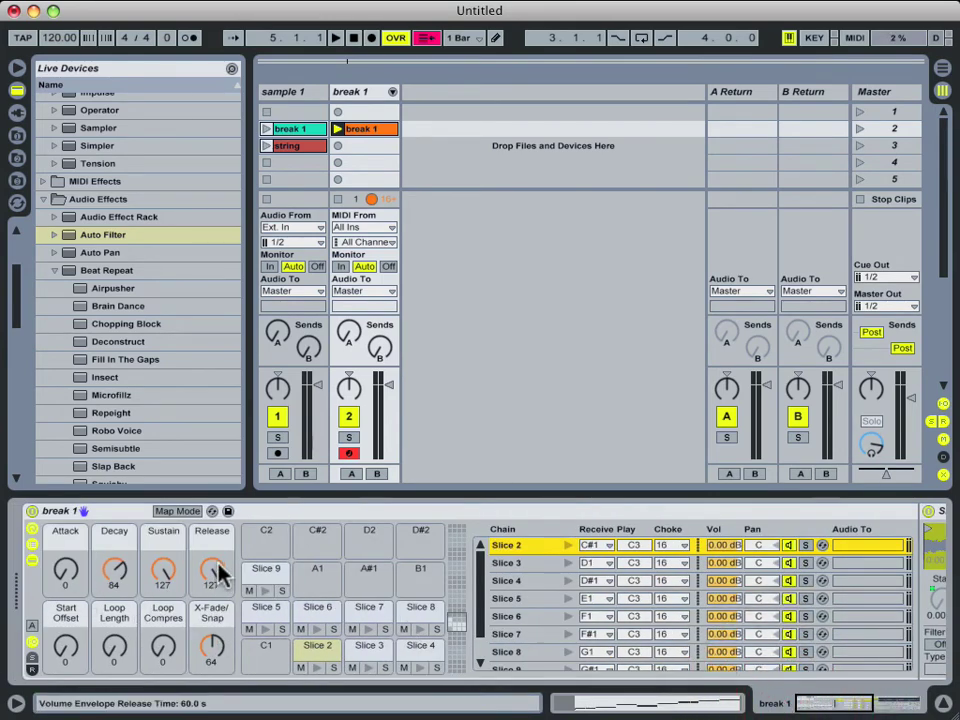
Step: Turn on the Drum Rack's Map Mode to view the Macro Mappings list, then turn it off
{"action": "left_click", "coordinate": [180, 513]}
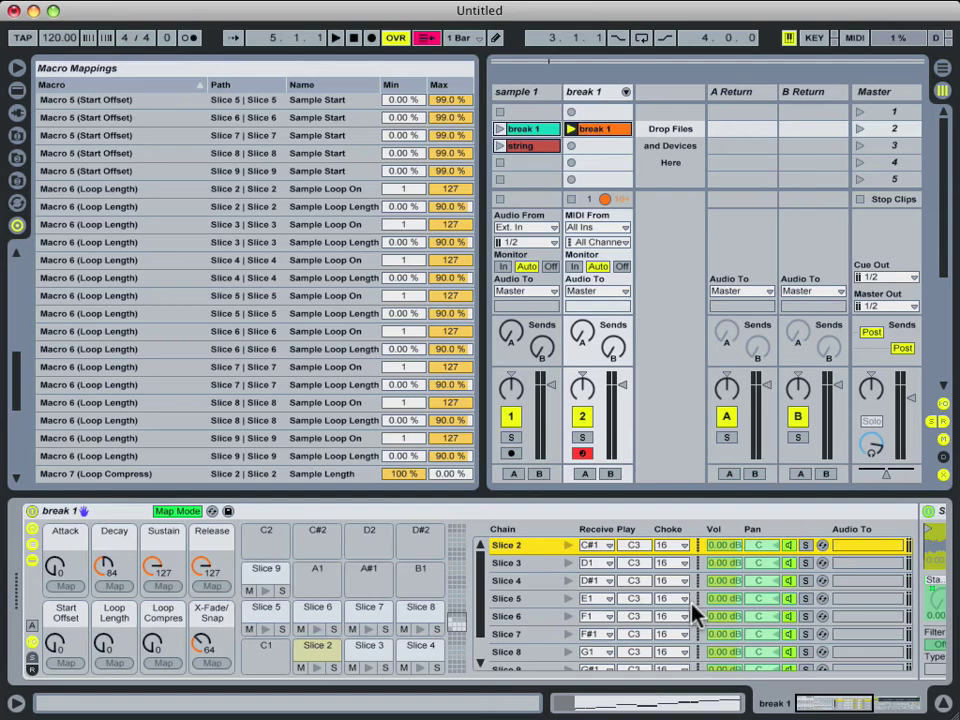
{"action": "left_click", "coordinate": [187, 511]}
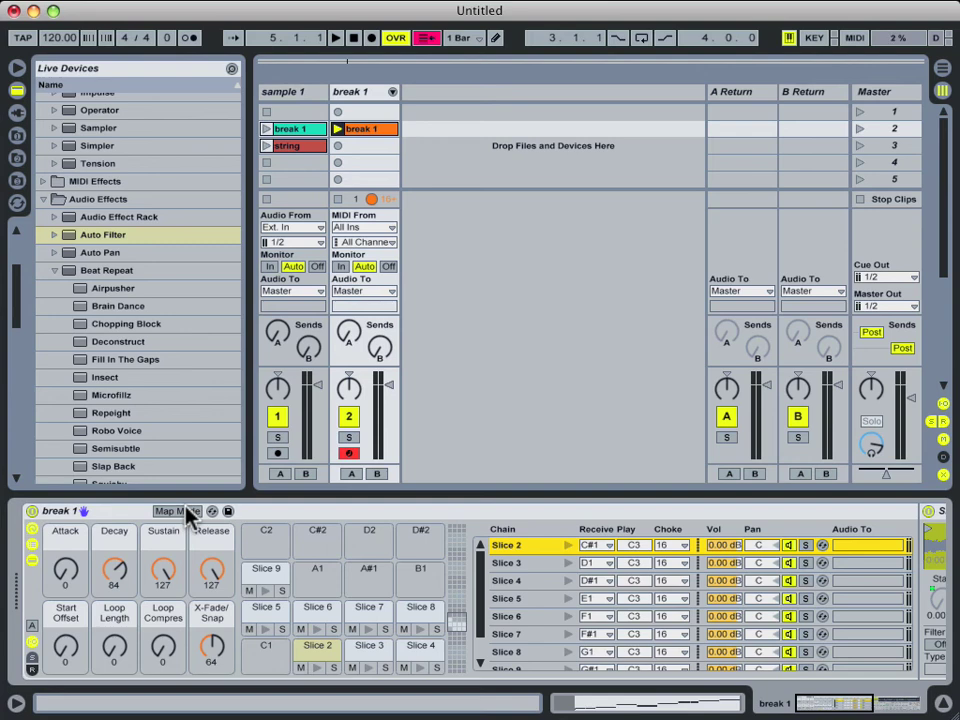
Step: Open the break 1 clip's MIDI notes, stepping up from Slice 2 to Slice 9
{"action": "double_click", "coordinate": [388, 131]}
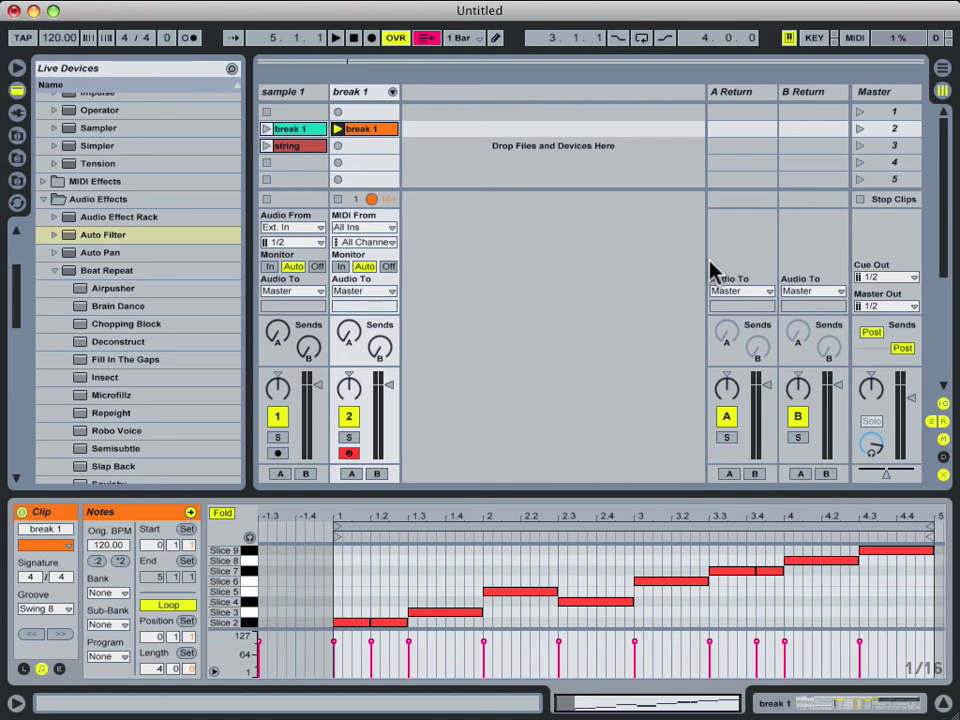
Step: Show the string clip's 0002 ttable.aif sample, warped at 121.51 BPM
{"action": "left_click", "coordinate": [356, 92]}
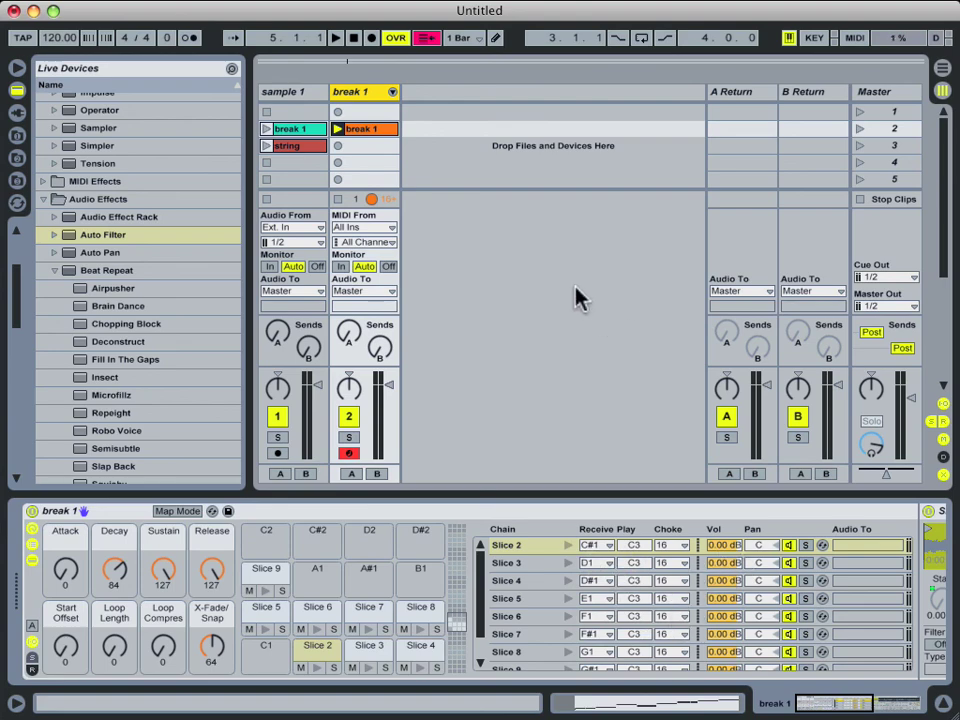
{"action": "left_click", "coordinate": [294, 149]}
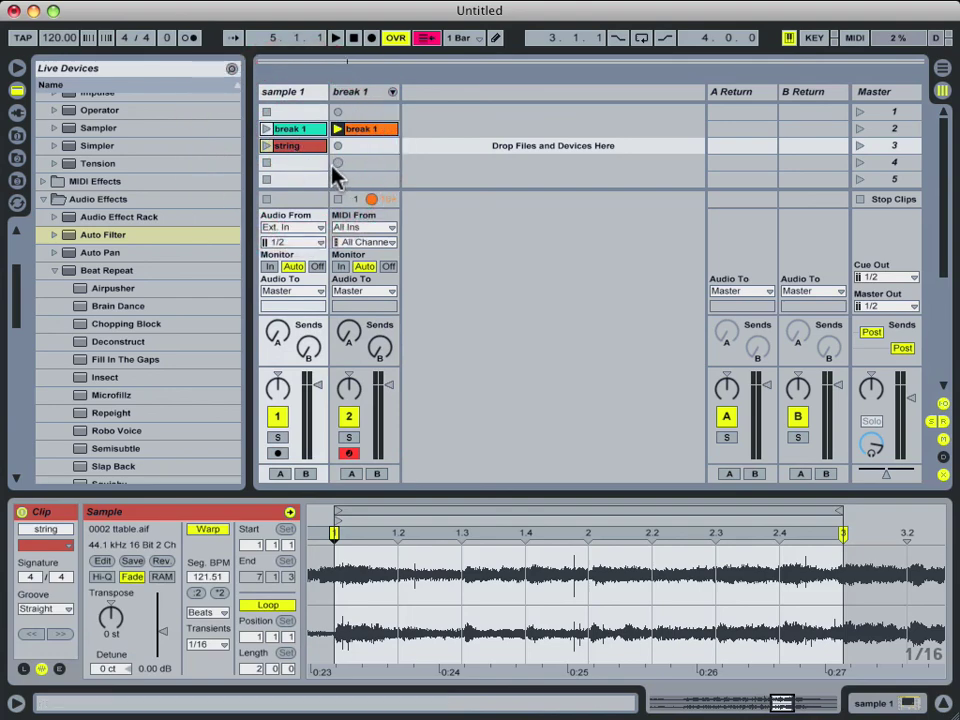